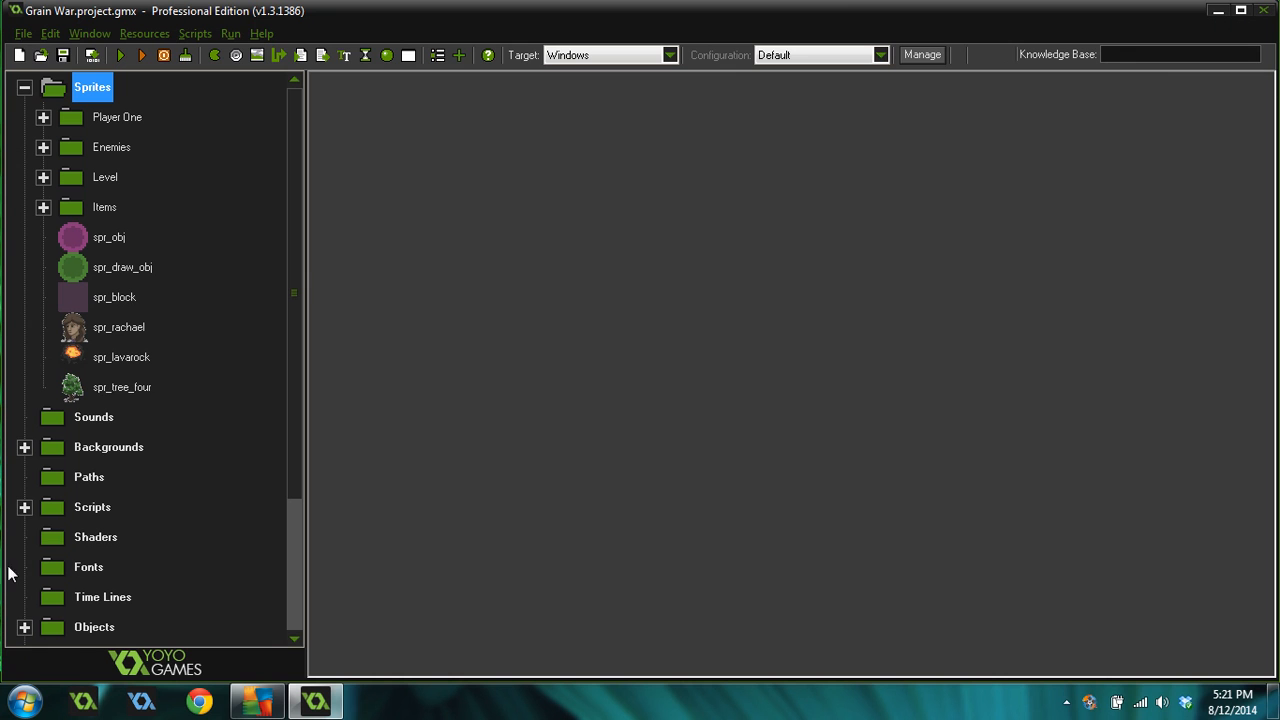
# Create a new sprite resource and give it a name starting with spr_
pyautogui.click(214, 55)
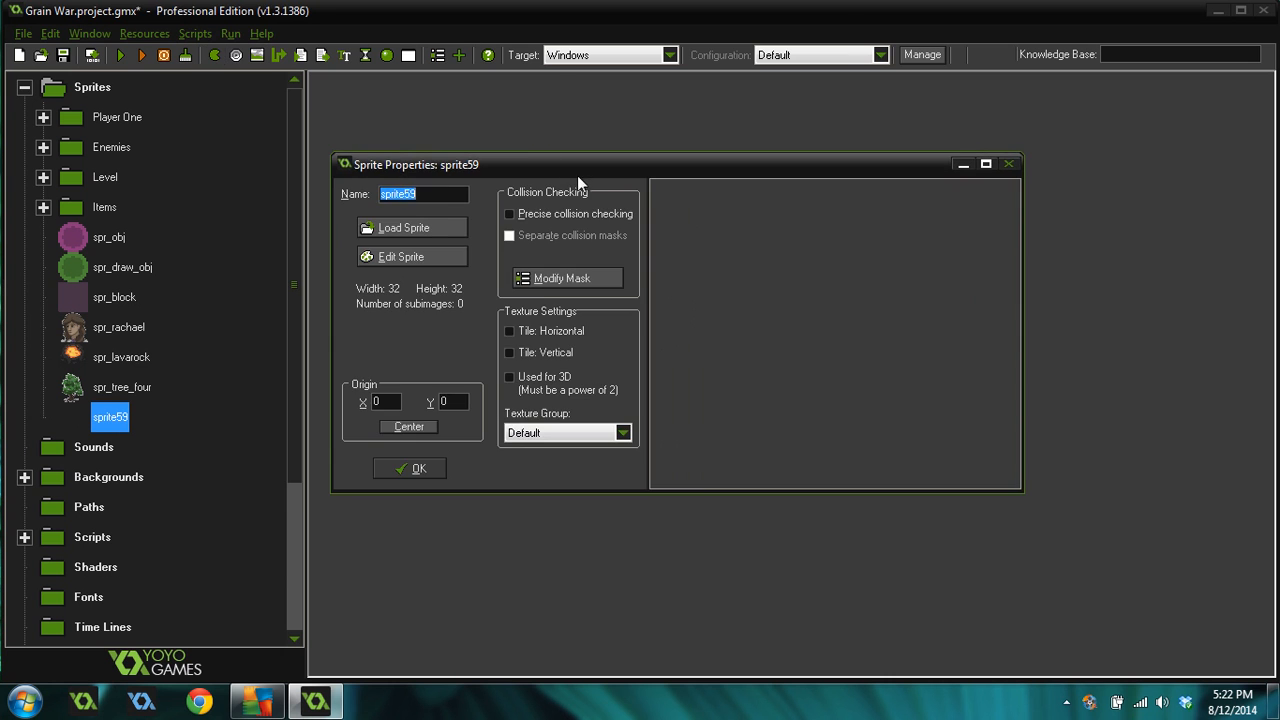
pyautogui.moveTo(577, 175); pyautogui.dragTo(604, 153)
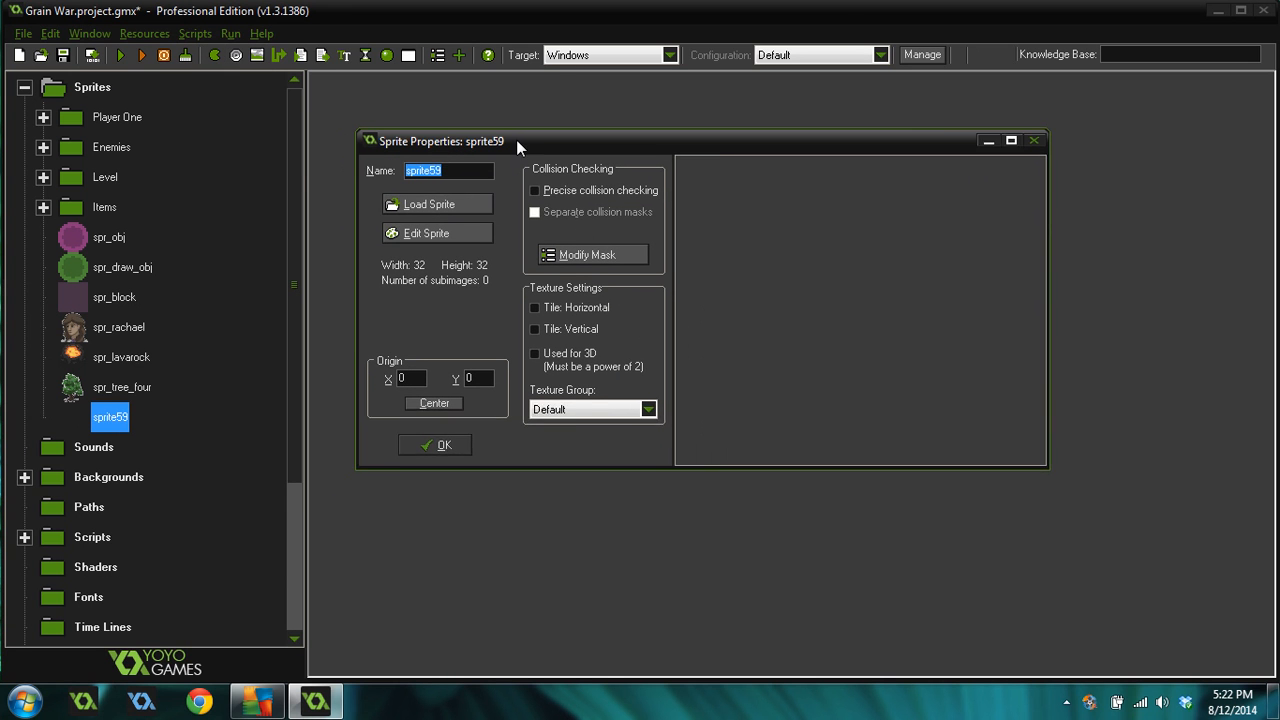
pyautogui.moveTo(516, 139); pyautogui.dragTo(560, 139)
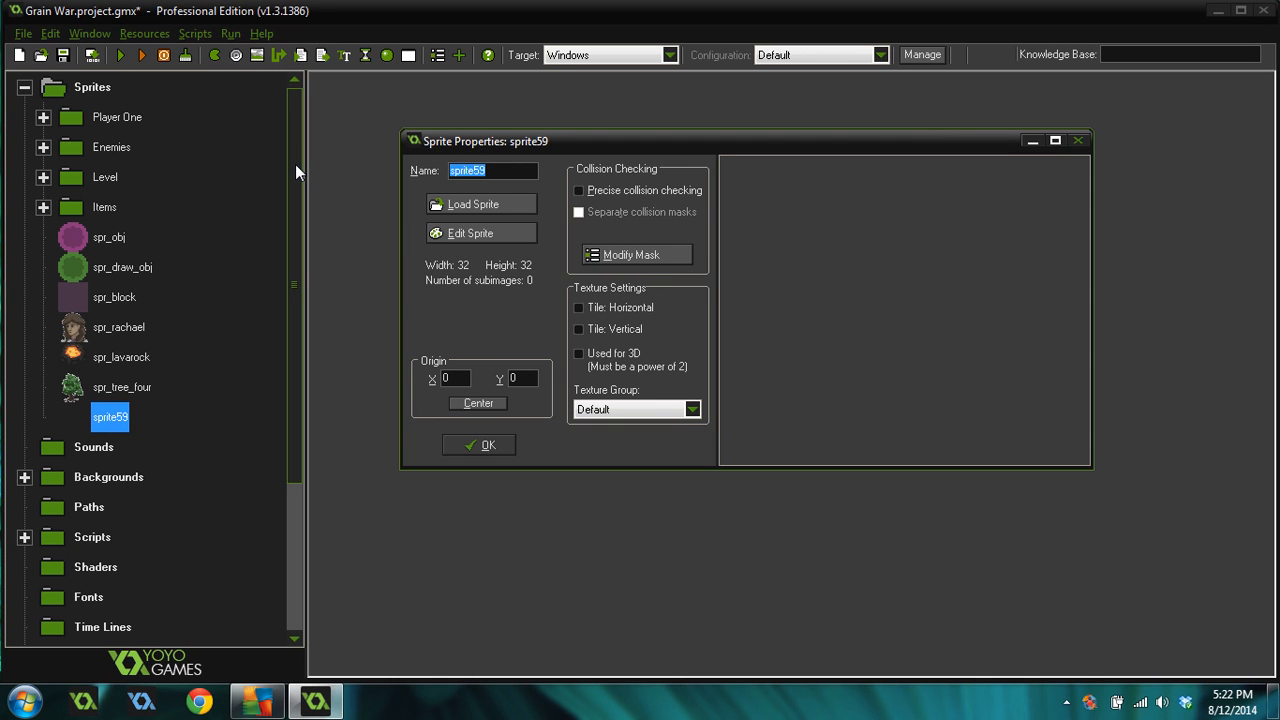
pyautogui.write('sp')
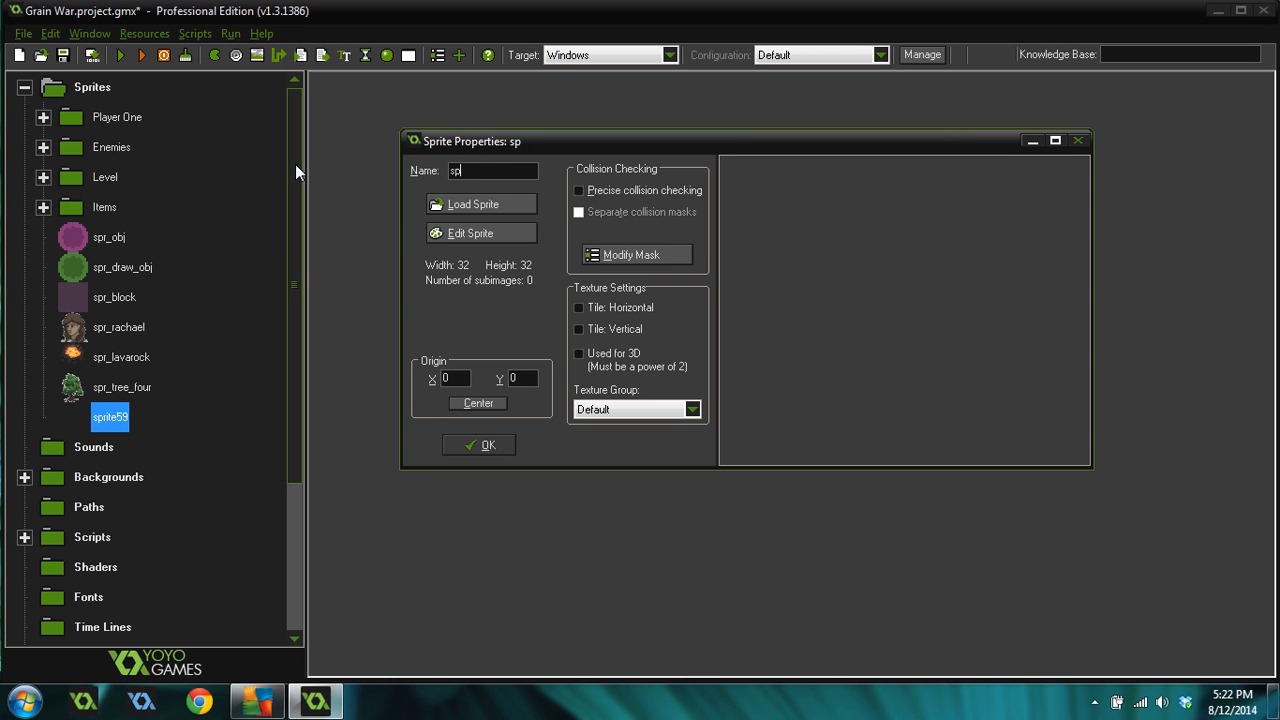
pyautogui.write('r_')
pyautogui.write('spruce_tree')
# Open the sprite editor and create a new blank image 48 pixels wide and 64 pixels high
pyautogui.click(481, 233)
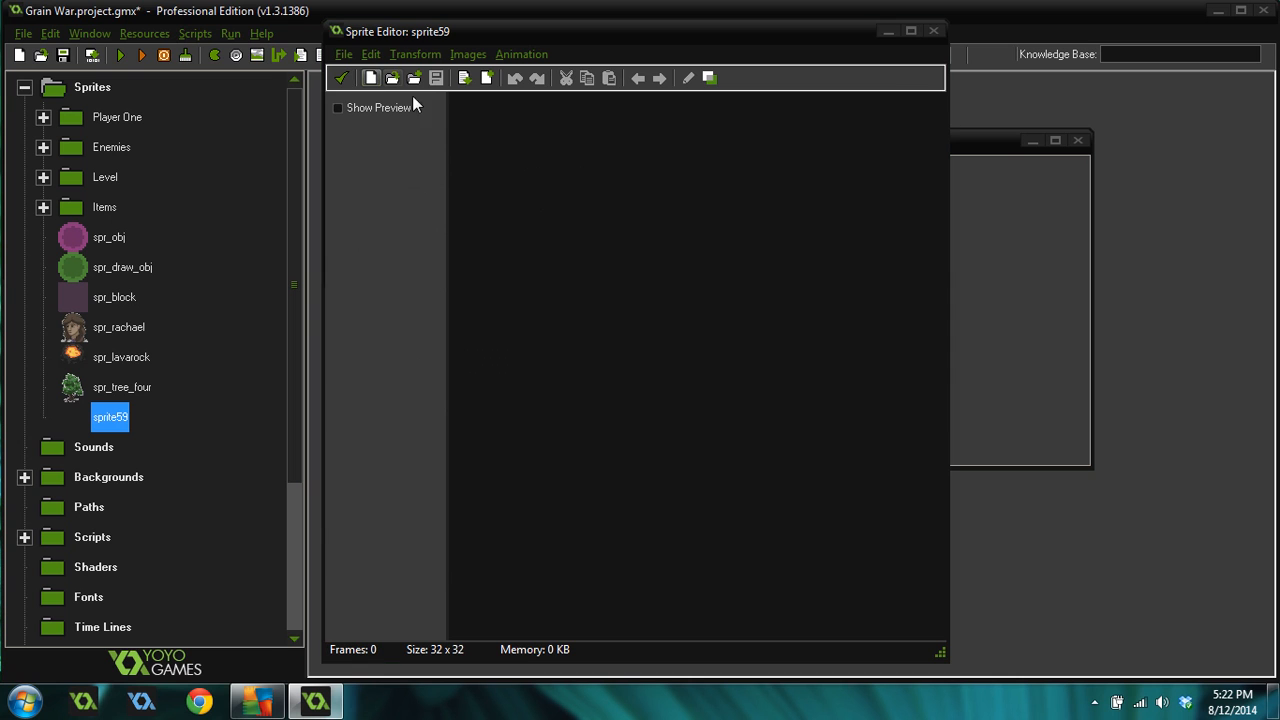
pyautogui.press('Tab')
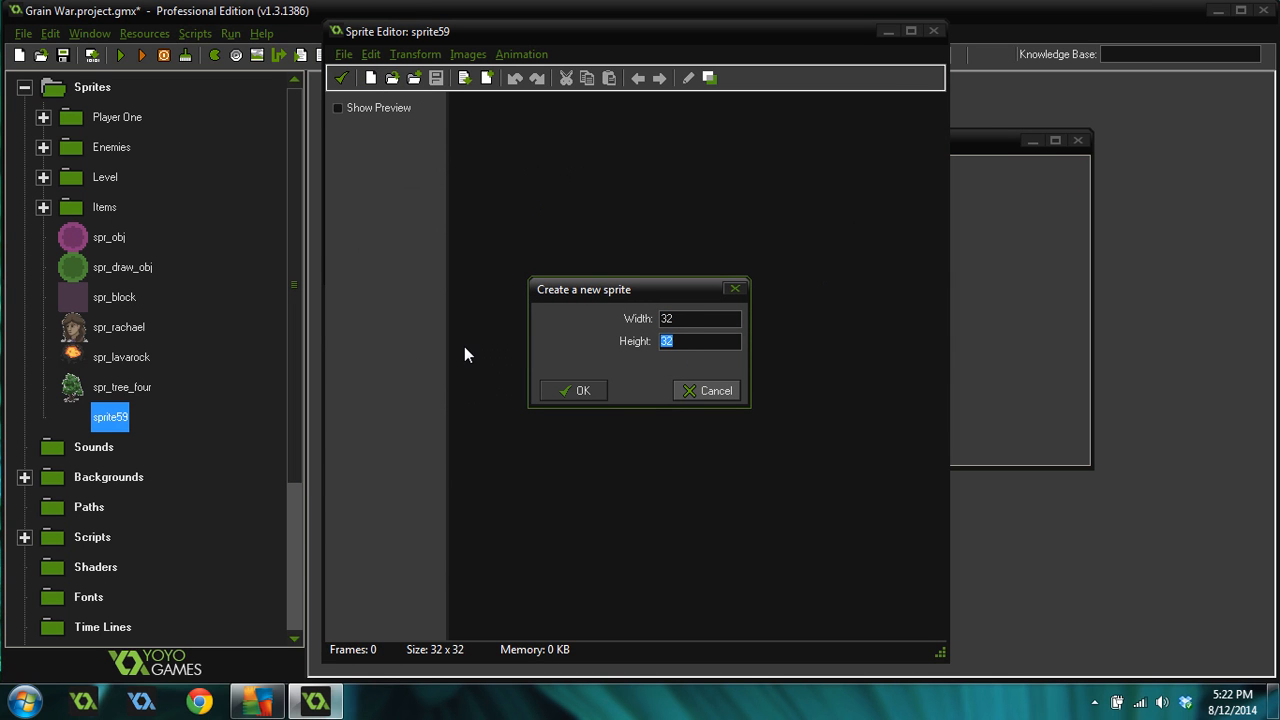
pyautogui.write('64')
pyautogui.hotkey('shift', 'Tab')
pyautogui.write('4')
pyautogui.click(574, 391)
# Open the frame in the image editor, maximized and zoomed in to 800%
pyautogui.doubleClick(490, 132)
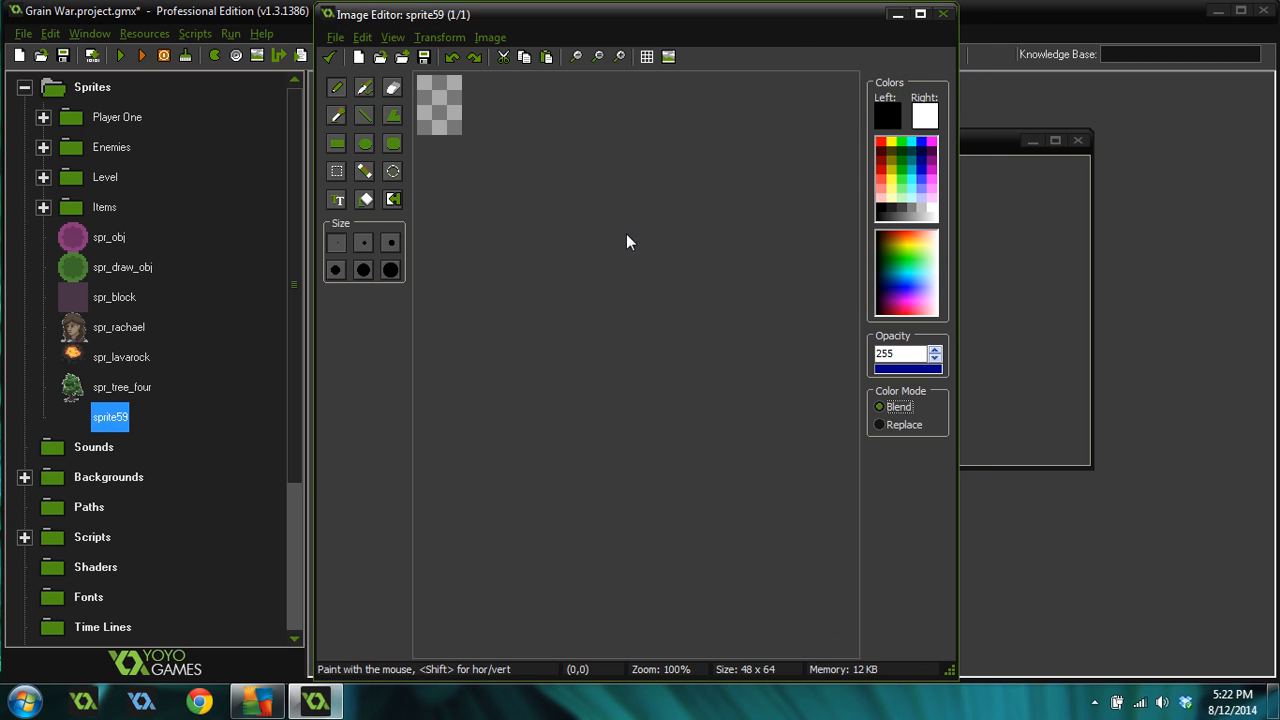
pyautogui.scroll(1, 627, 236)
pyautogui.click(920, 14)
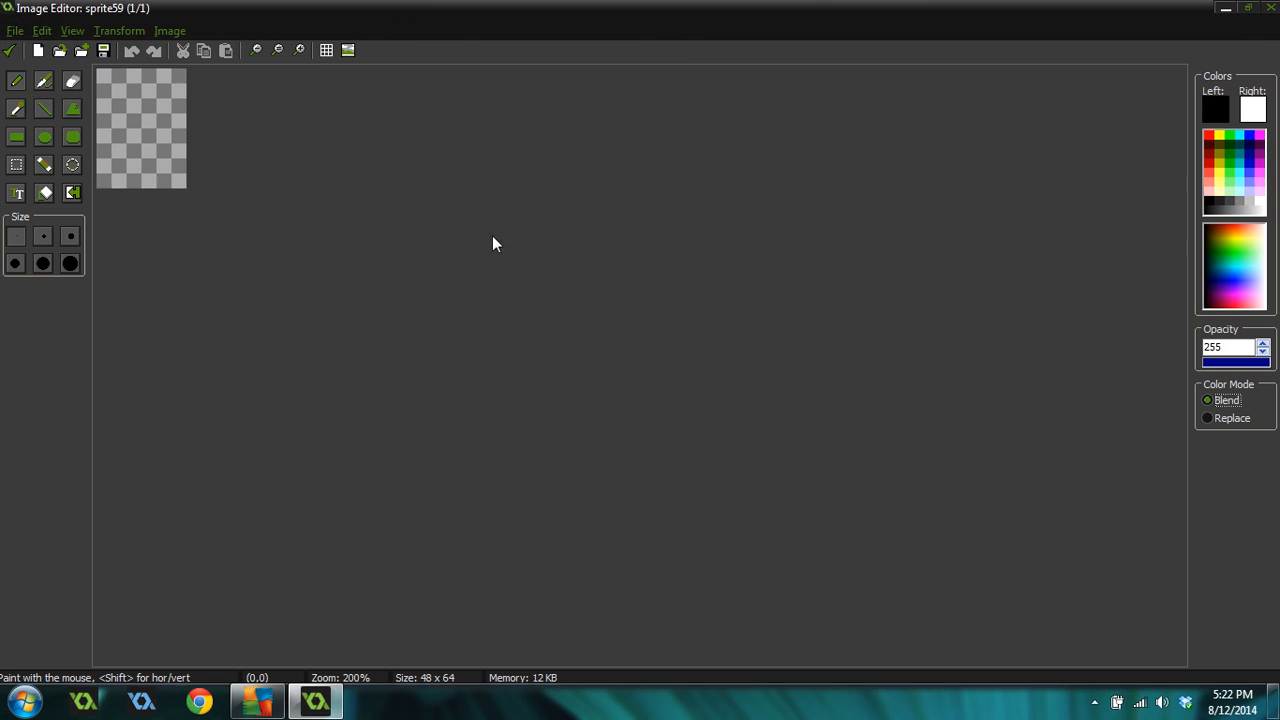
pyautogui.scroll(2, 469, 254)
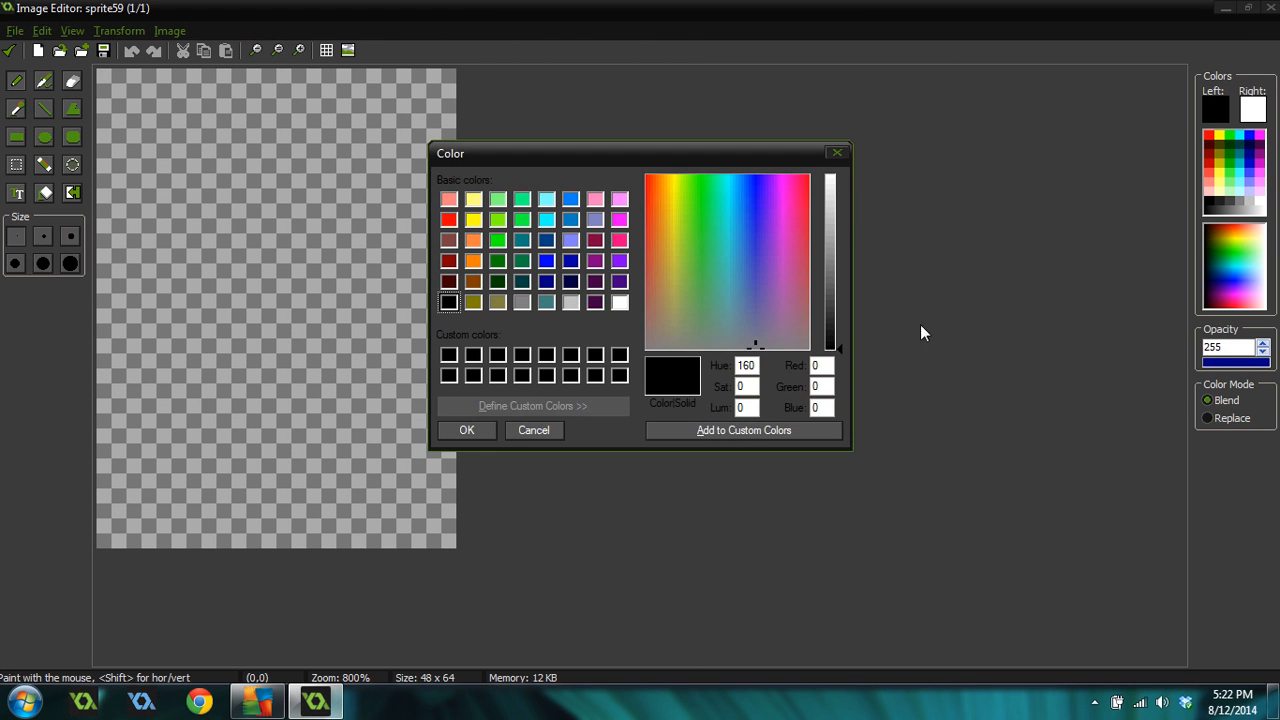
# Set the drawing color to a dark olive green of about Red 46, Green 55, Blue 36
pyautogui.click(689, 321)
pyautogui.moveTo(844, 326); pyautogui.dragTo(840, 321)
pyautogui.click(688, 312)
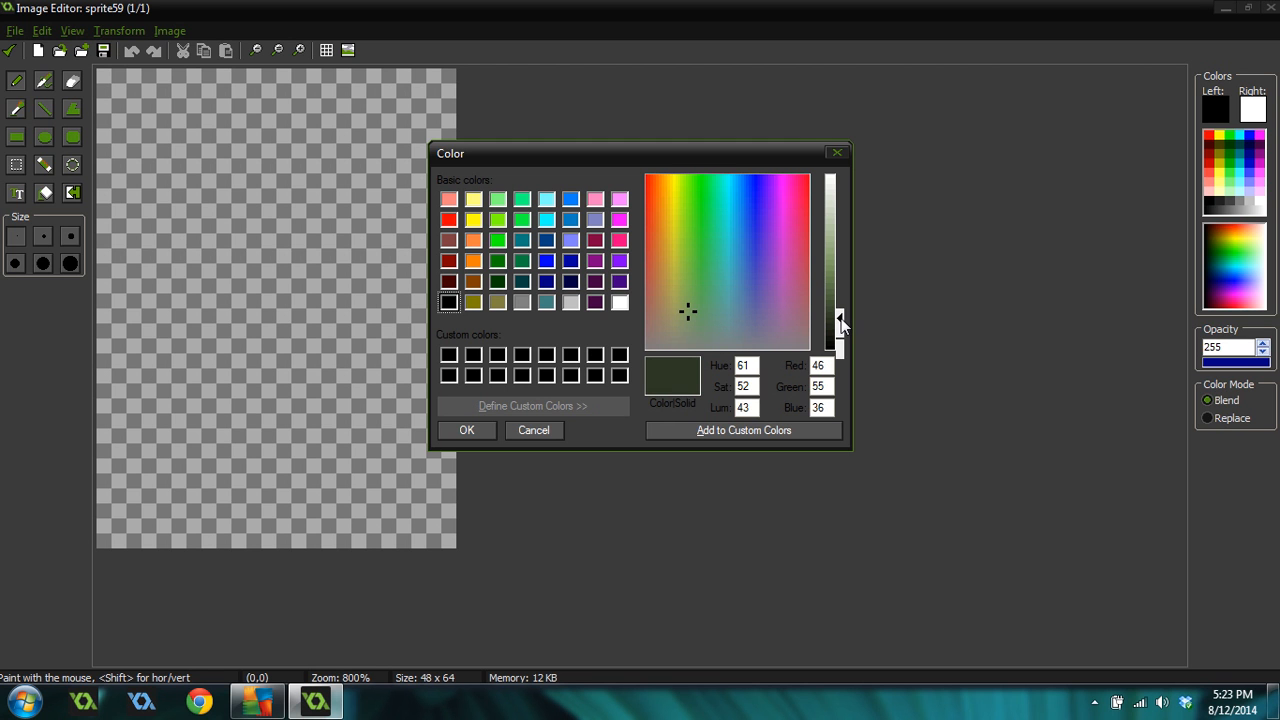
pyautogui.moveTo(841, 322); pyautogui.dragTo(841, 324)
pyautogui.click(467, 428)
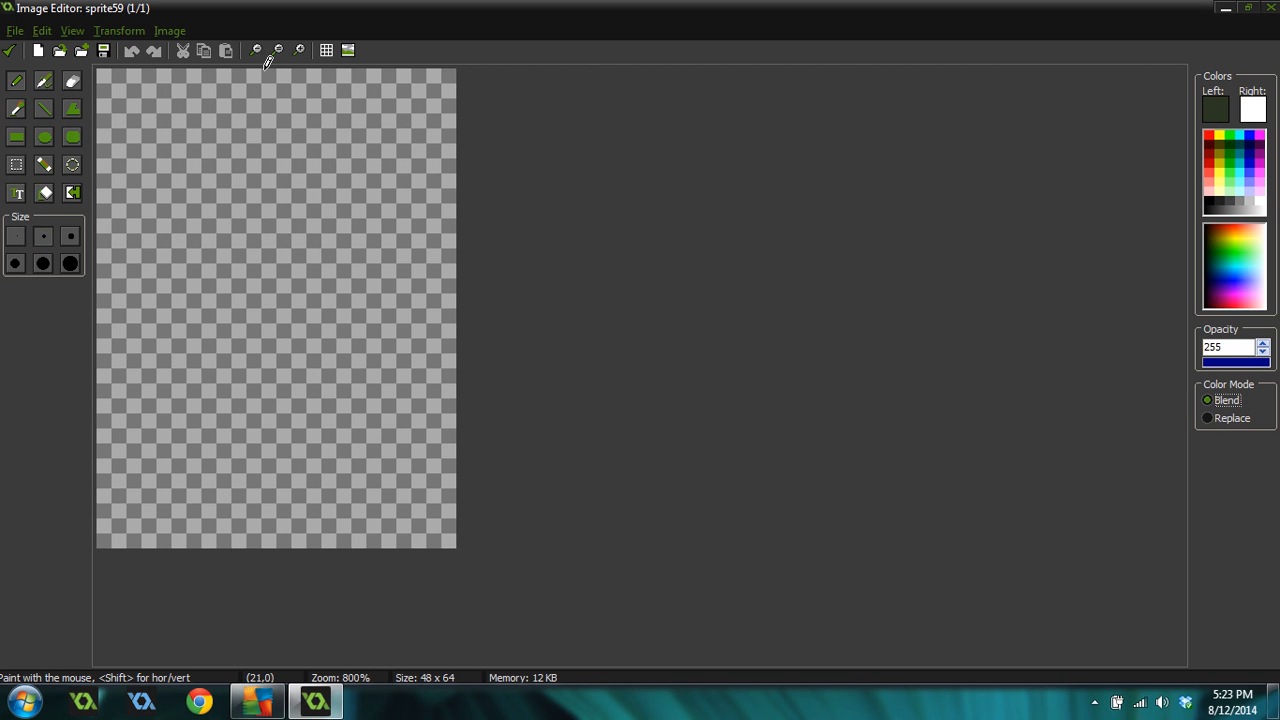
# Paint a dark green pine-tree canopy silhouette filling most of the upper canvas, closing any gaps
pyautogui.moveTo(250, 100)
pyautogui.mouseDown()
pyautogui.moveTo(285, 170)
pyautogui.moveTo(290, 152)
pyautogui.moveTo(245, 205)
pyautogui.moveTo(228, 150)
pyautogui.moveTo(212, 170)
pyautogui.moveTo(272, 157)
pyautogui.moveTo(205, 242)
pyautogui.moveTo(200, 225)
pyautogui.moveTo(287, 220)
pyautogui.moveTo(277, 192)
pyautogui.moveTo(286, 214)
pyautogui.moveTo(230, 219)
pyautogui.moveTo(251, 253)
pyautogui.moveTo(218, 285)
pyautogui.moveTo(232, 300)
pyautogui.moveTo(279, 252)
pyautogui.moveTo(285, 340)
pyautogui.moveTo(320, 276)
pyautogui.moveTo(264, 272)
pyautogui.moveTo(188, 330)
pyautogui.moveTo(210, 345)
pyautogui.moveTo(340, 345)
pyautogui.moveTo(182, 378)
pyautogui.moveTo(290, 360)
pyautogui.mouseUp()
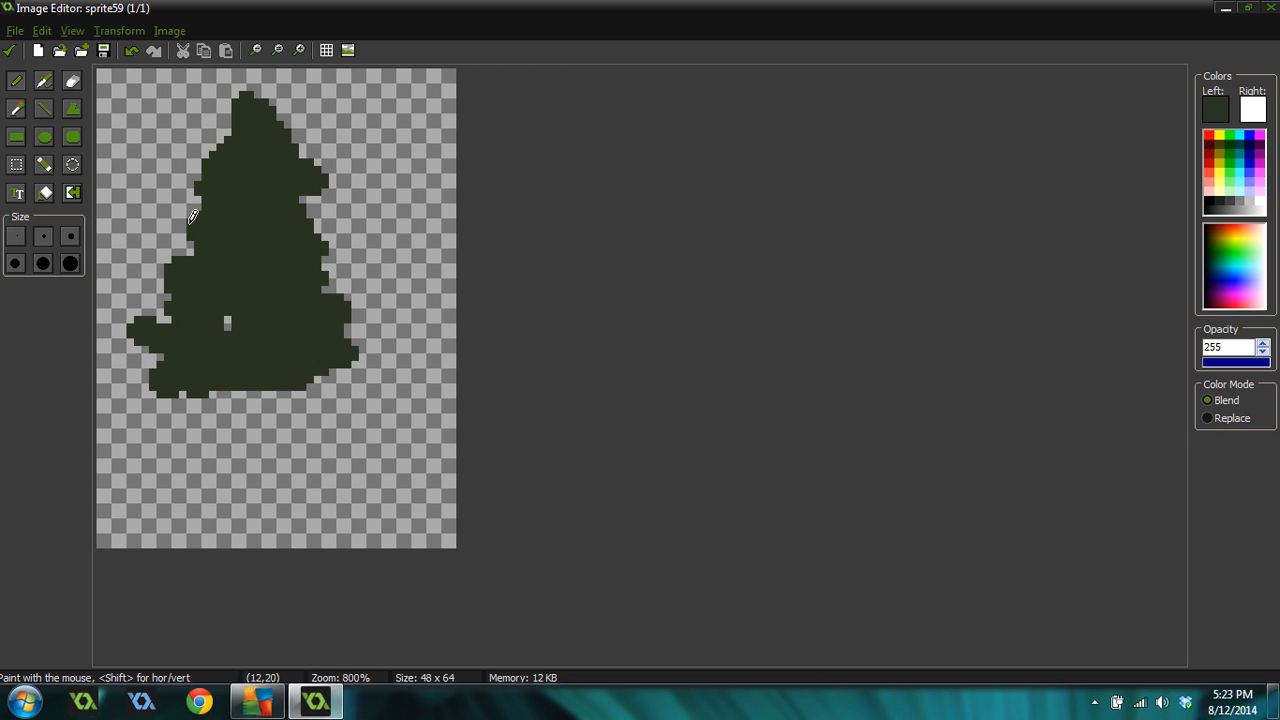
pyautogui.moveTo(193, 217)
pyautogui.mouseDown()
pyautogui.moveTo(237, 229)
pyautogui.moveTo(218, 150)
pyautogui.moveTo(270, 205)
pyautogui.mouseUp()
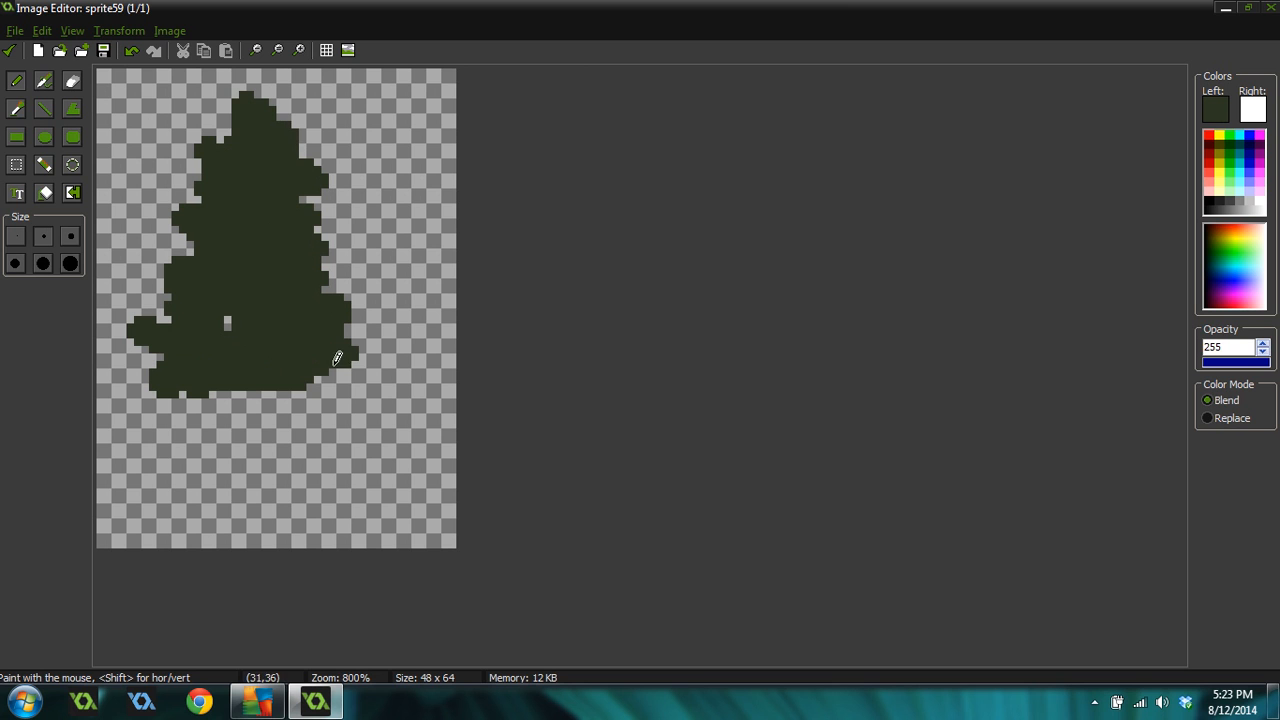
pyautogui.moveTo(338, 372)
pyautogui.mouseDown()
pyautogui.moveTo(357, 375)
pyautogui.moveTo(300, 410)
pyautogui.moveTo(312, 378)
pyautogui.moveTo(267, 398)
pyautogui.moveTo(160, 400)
pyautogui.moveTo(370, 378)
pyautogui.moveTo(310, 400)
pyautogui.moveTo(158, 415)
pyautogui.moveTo(244, 435)
pyautogui.moveTo(326, 430)
pyautogui.moveTo(249, 443)
pyautogui.mouseUp()
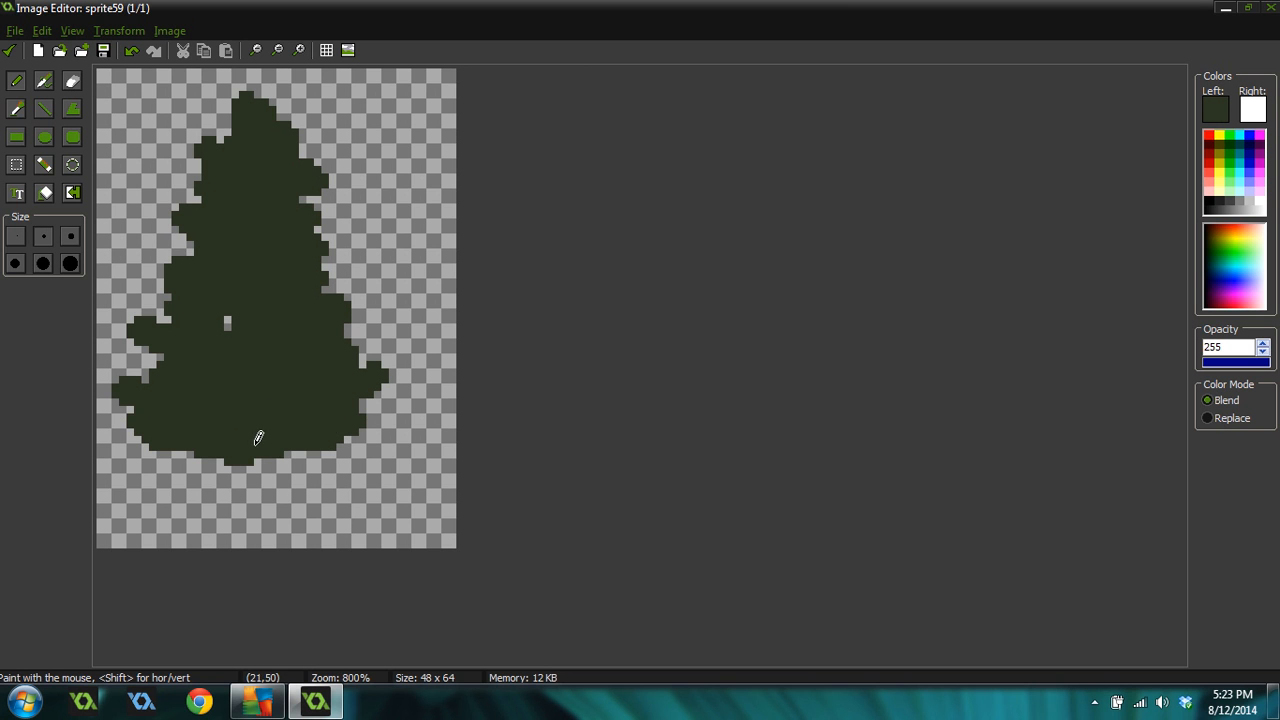
pyautogui.click(226, 323)
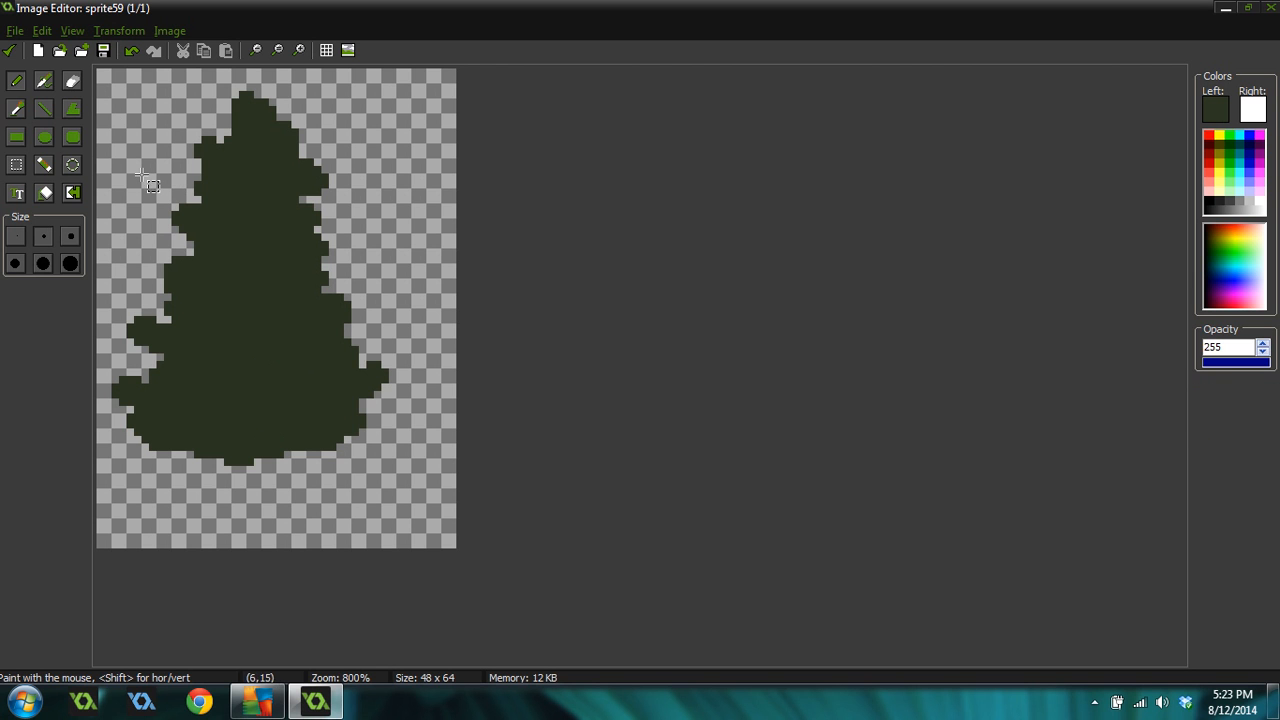
# Select the whole tree shape and shift it slightly to the right
pyautogui.click(16, 164)
pyautogui.moveTo(104, 76); pyautogui.dragTo(394, 483)
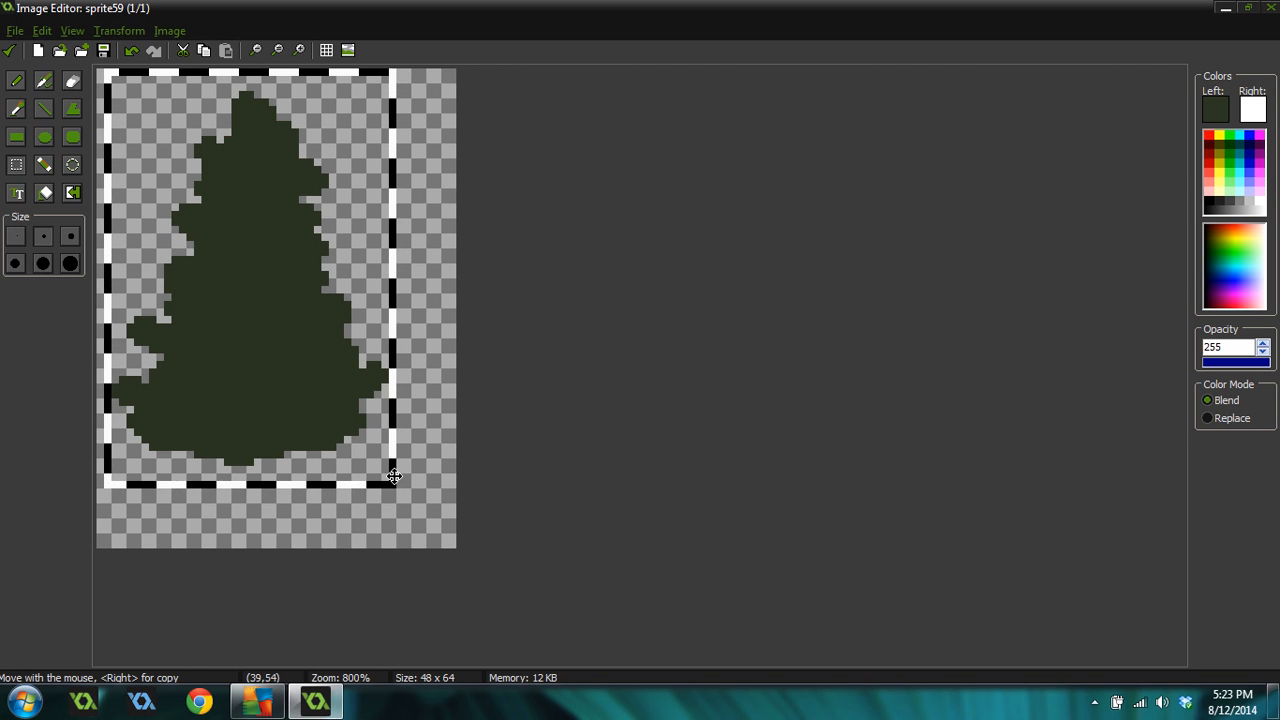
pyautogui.moveTo(286, 371); pyautogui.dragTo(301, 373)
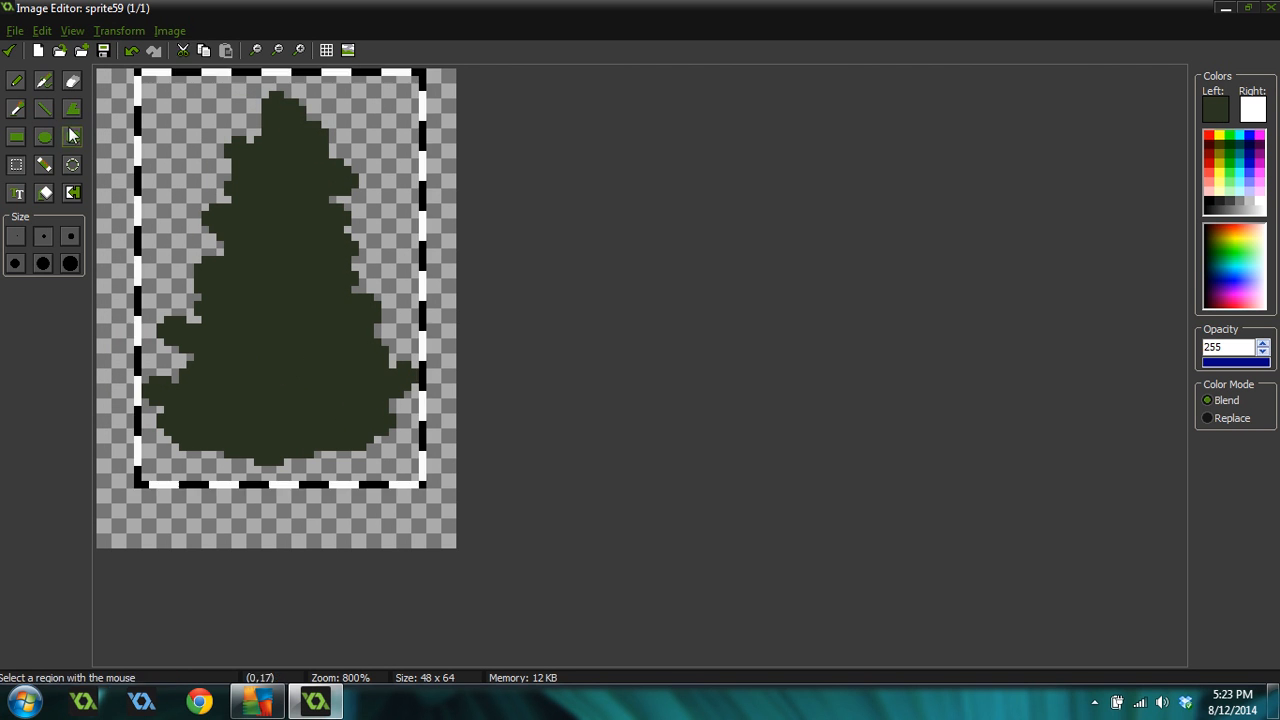
pyautogui.click(17, 84)
pyautogui.press('ctrl')
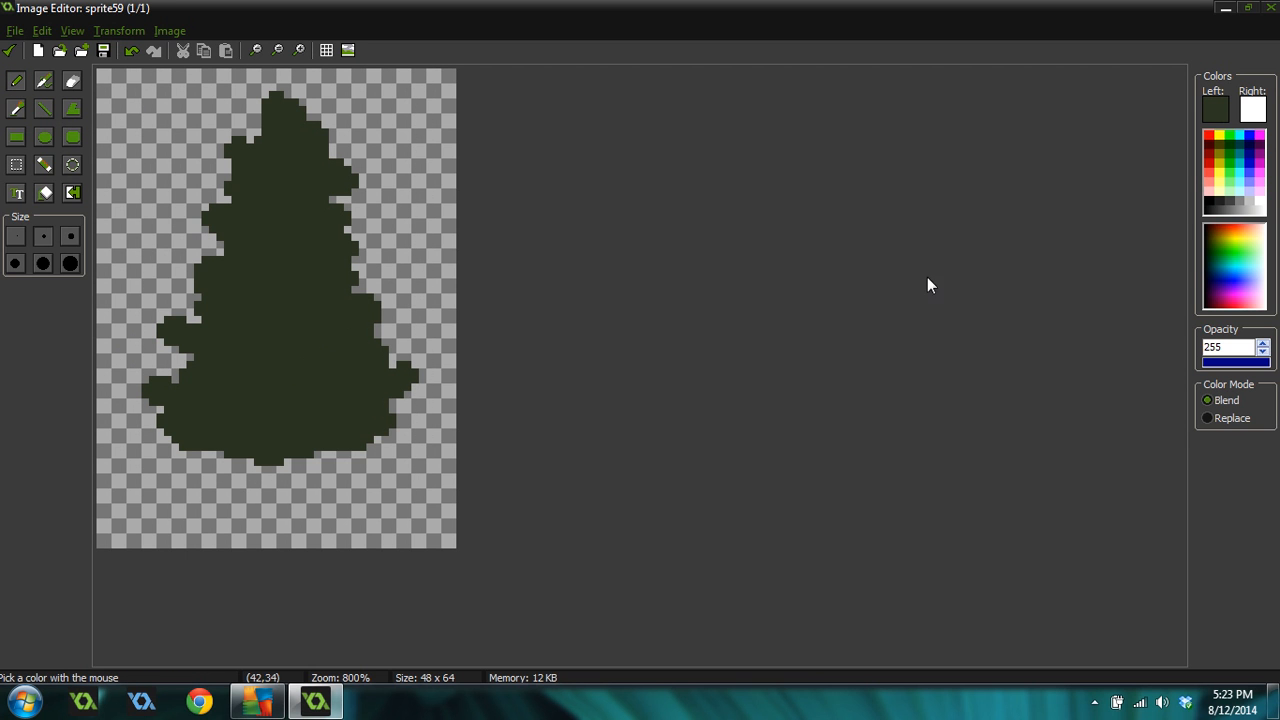
# Set the drawing color to a dark brown of about Red 39, Green 36, Blue 31
pyautogui.click(1215, 109)
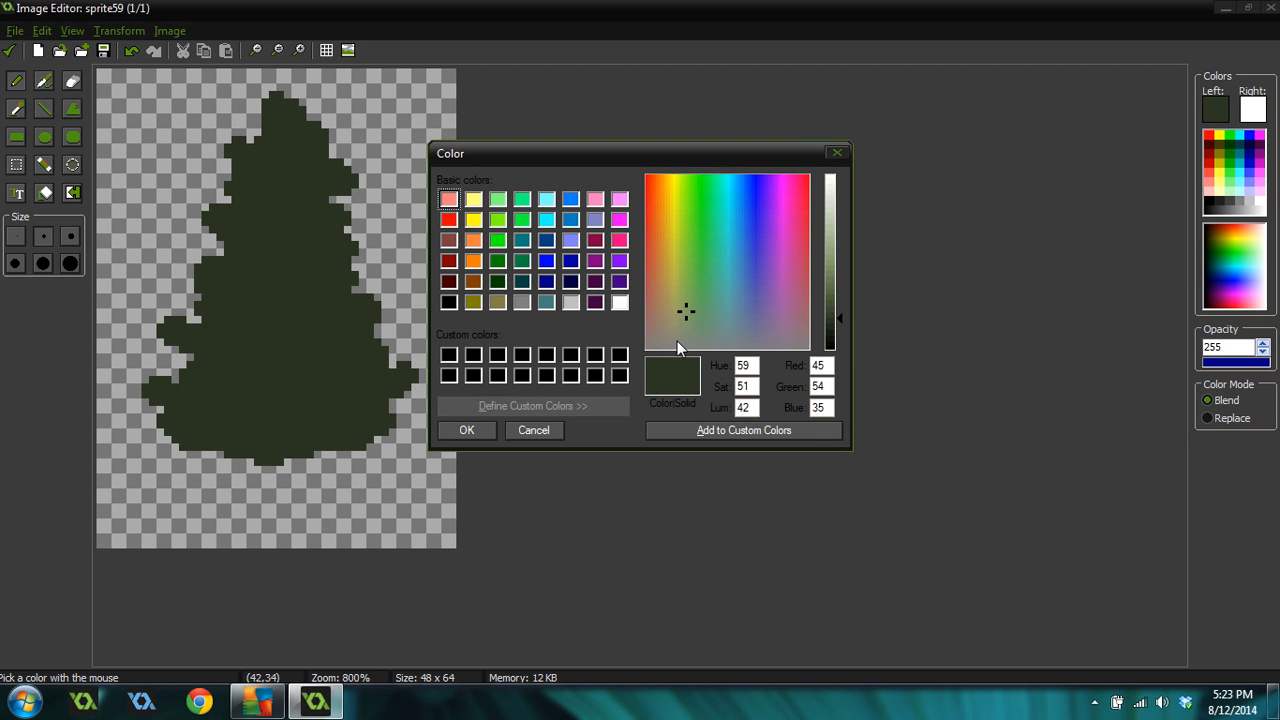
pyautogui.click(663, 326)
pyautogui.click(828, 327)
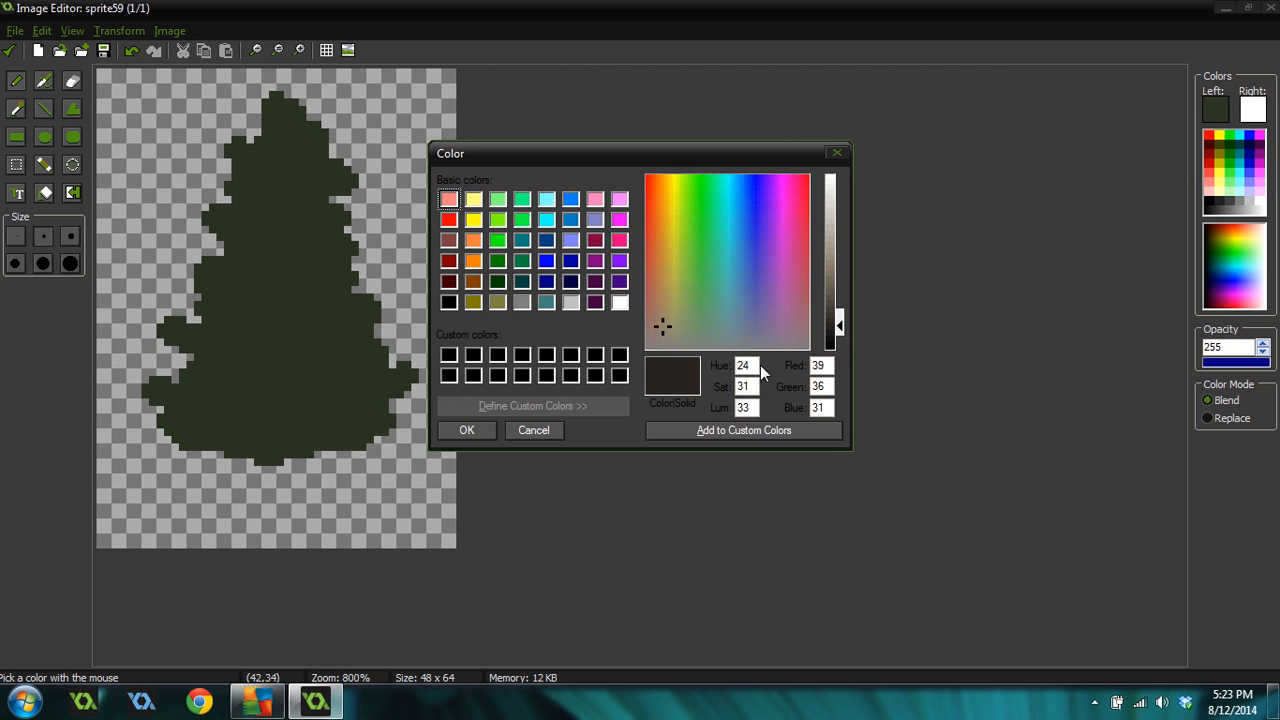
pyautogui.click(467, 430)
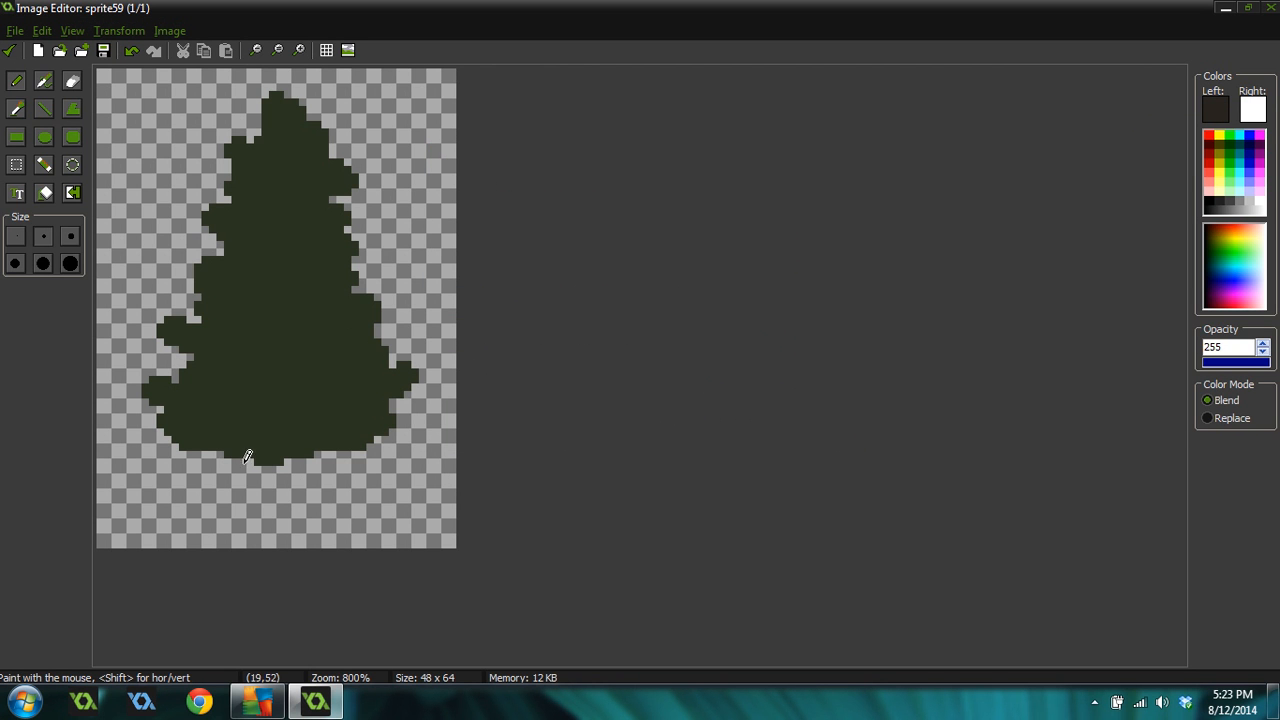
# Paint a trunk block below the canopy and undo it
pyautogui.moveTo(262, 466); pyautogui.dragTo(277, 467)
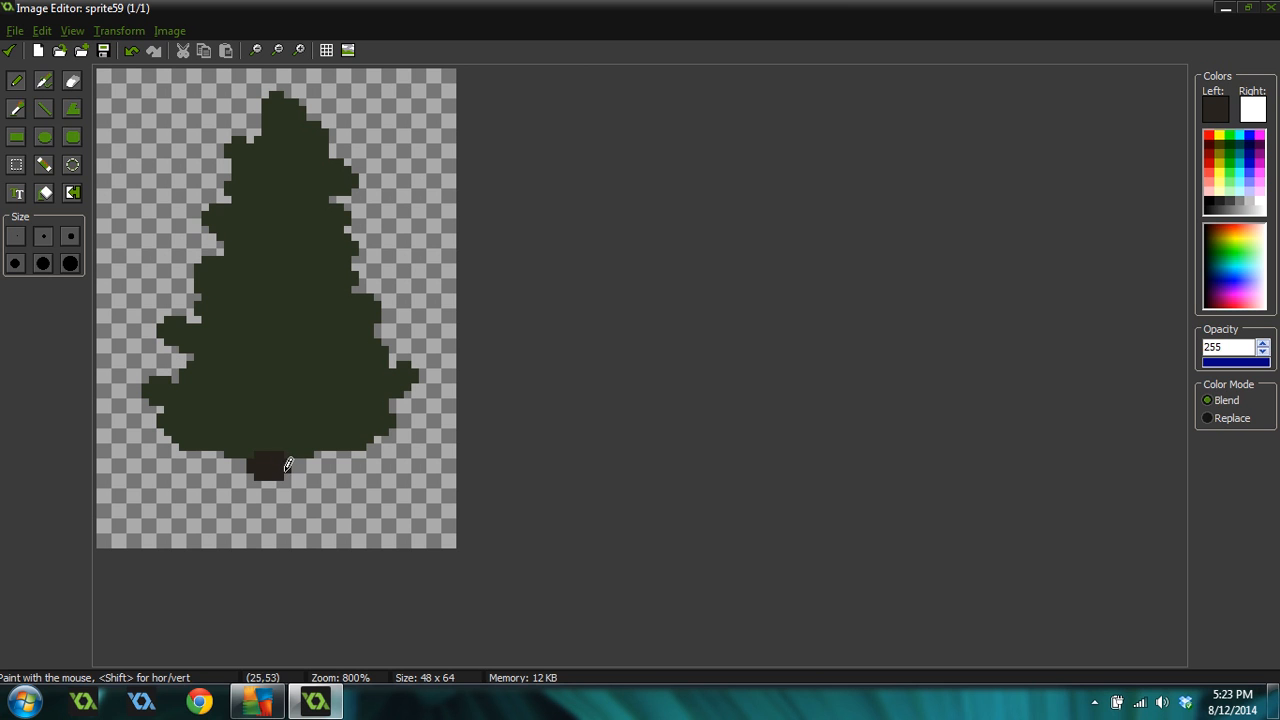
pyautogui.hotkey('ctrl', 'z')
pyautogui.hotkey('ctrl', 'z')
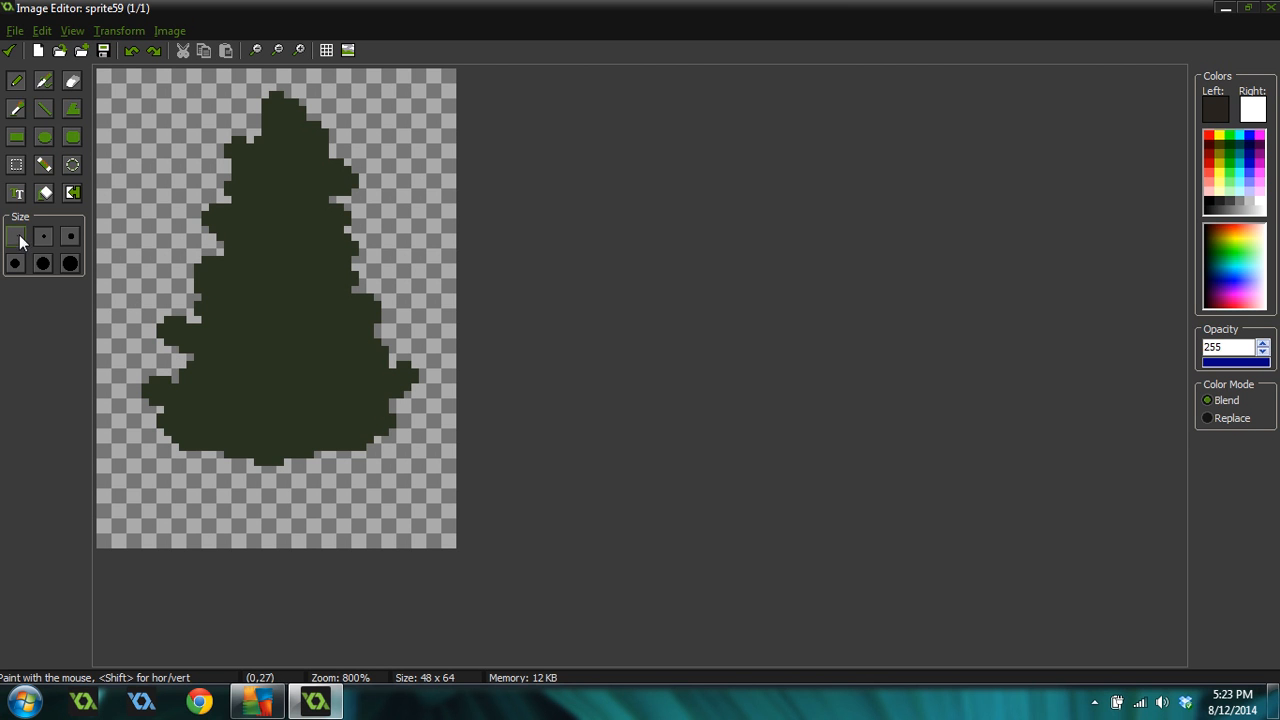
# Paint the brown trunk below the canopy and trim its edges with transparent color in Replace mode
pyautogui.moveTo(289, 462)
pyautogui.mouseDown()
pyautogui.moveTo(303, 469)
pyautogui.moveTo(300, 490)
pyautogui.moveTo(285, 470)
pyautogui.moveTo(252, 515)
pyautogui.moveTo(287, 466)
pyautogui.mouseUp()
pyautogui.keyDown('ctrl'); pyautogui.click(340, 468); pyautogui.keyUp('ctrl')
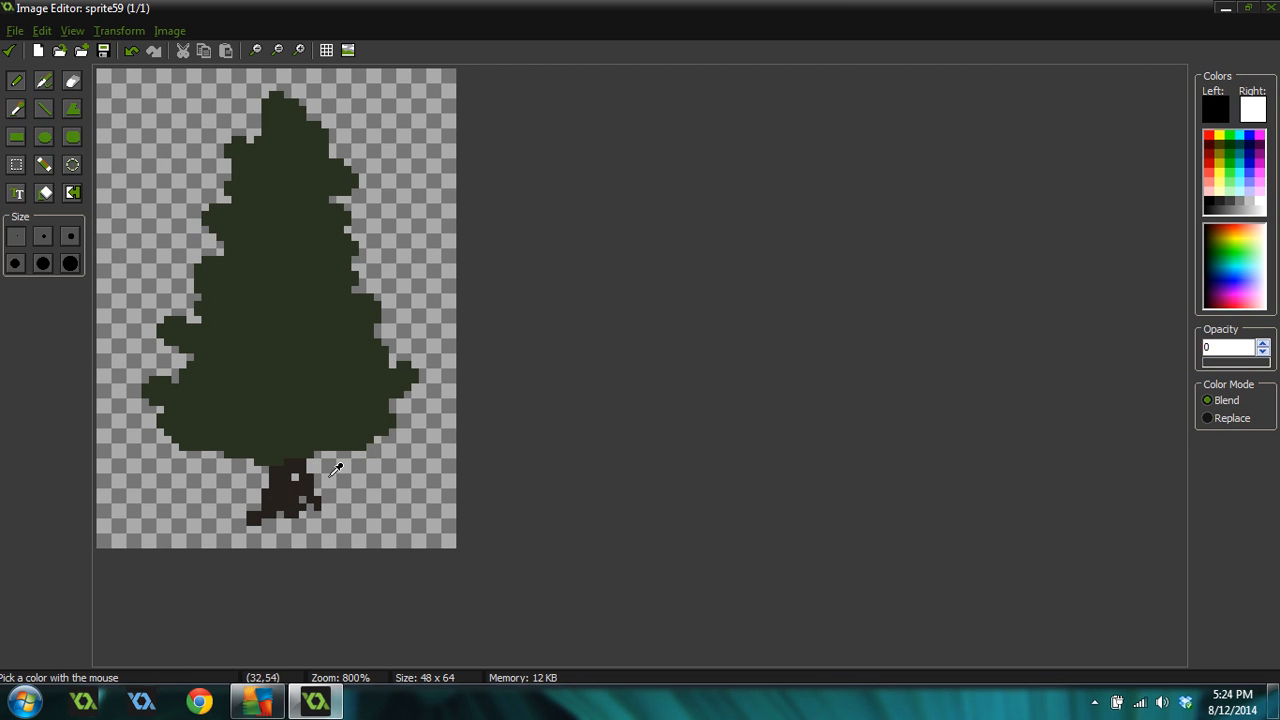
pyautogui.click(1225, 418)
pyautogui.moveTo(332, 482)
pyautogui.mouseDown()
pyautogui.moveTo(313, 500)
pyautogui.moveTo(305, 458)
pyautogui.moveTo(302, 468)
pyautogui.mouseUp()
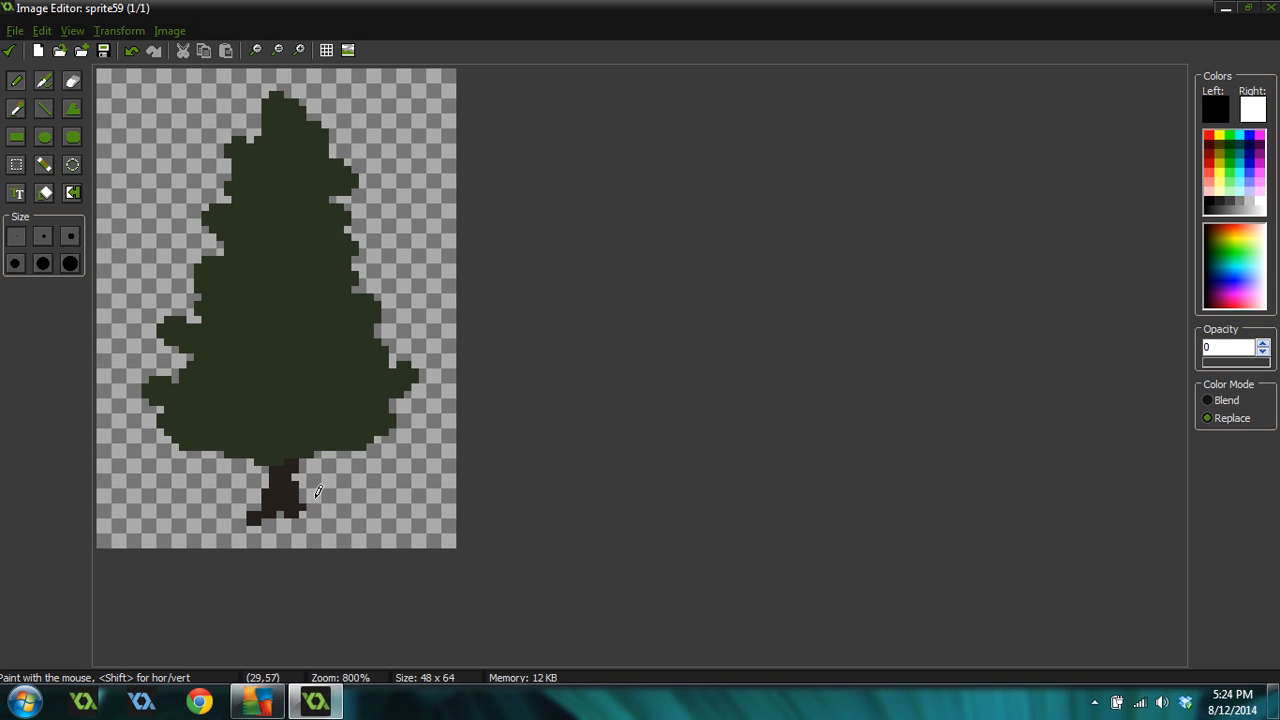
# Add spreading roots at the trunk's base, trimming stray pixels with transparent color
pyautogui.keyDown('ctrl'); pyautogui.click(286, 500); pyautogui.keyUp('ctrl')
pyautogui.moveTo(318, 521)
pyautogui.mouseDown()
pyautogui.moveTo(288, 518)
pyautogui.moveTo(287, 540)
pyautogui.moveTo(290, 530)
pyautogui.moveTo(240, 516)
pyautogui.moveTo(250, 501)
pyautogui.mouseUp()
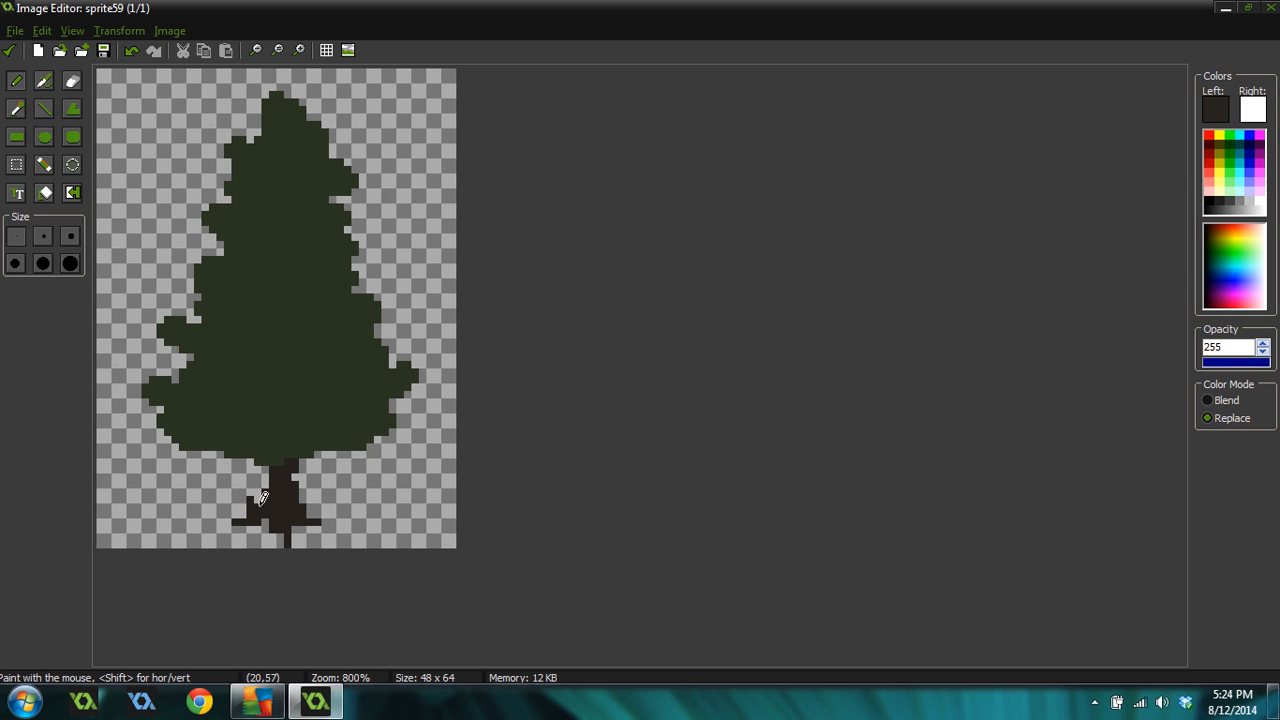
pyautogui.keyDown('ctrl'); pyautogui.click(236, 508); pyautogui.keyUp('ctrl')
pyautogui.keyDown('ctrl'); pyautogui.click(250, 512); pyautogui.keyUp('ctrl')
pyautogui.keyDown('ctrl'); pyautogui.click(252, 506); pyautogui.keyUp('ctrl')
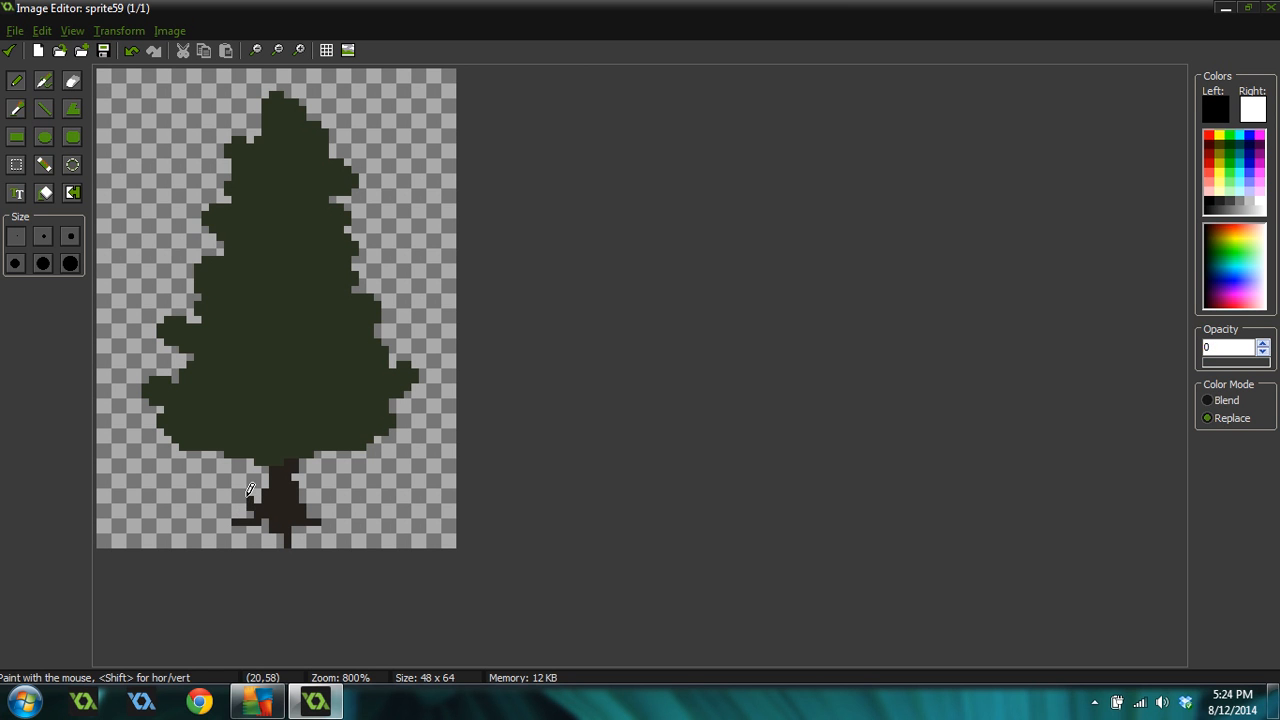
pyautogui.click(287, 544)
# Trim and fill pixels along the canopy's upper and right edges to refine its outline
pyautogui.moveTo(206, 212); pyautogui.dragTo(212, 231)
pyautogui.moveTo(348, 208); pyautogui.dragTo(354, 227)
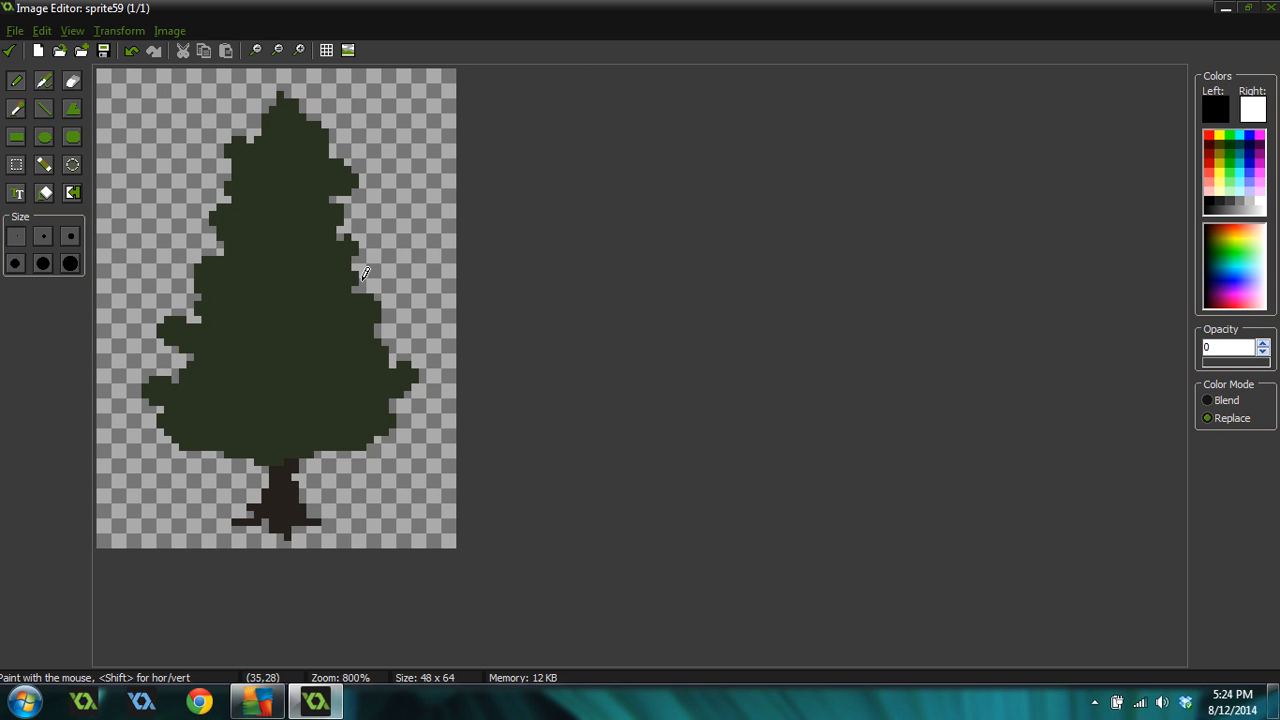
pyautogui.moveTo(365, 272); pyautogui.dragTo(353, 279)
pyautogui.keyDown('ctrl'); pyautogui.click(362, 274); pyautogui.keyUp('ctrl')
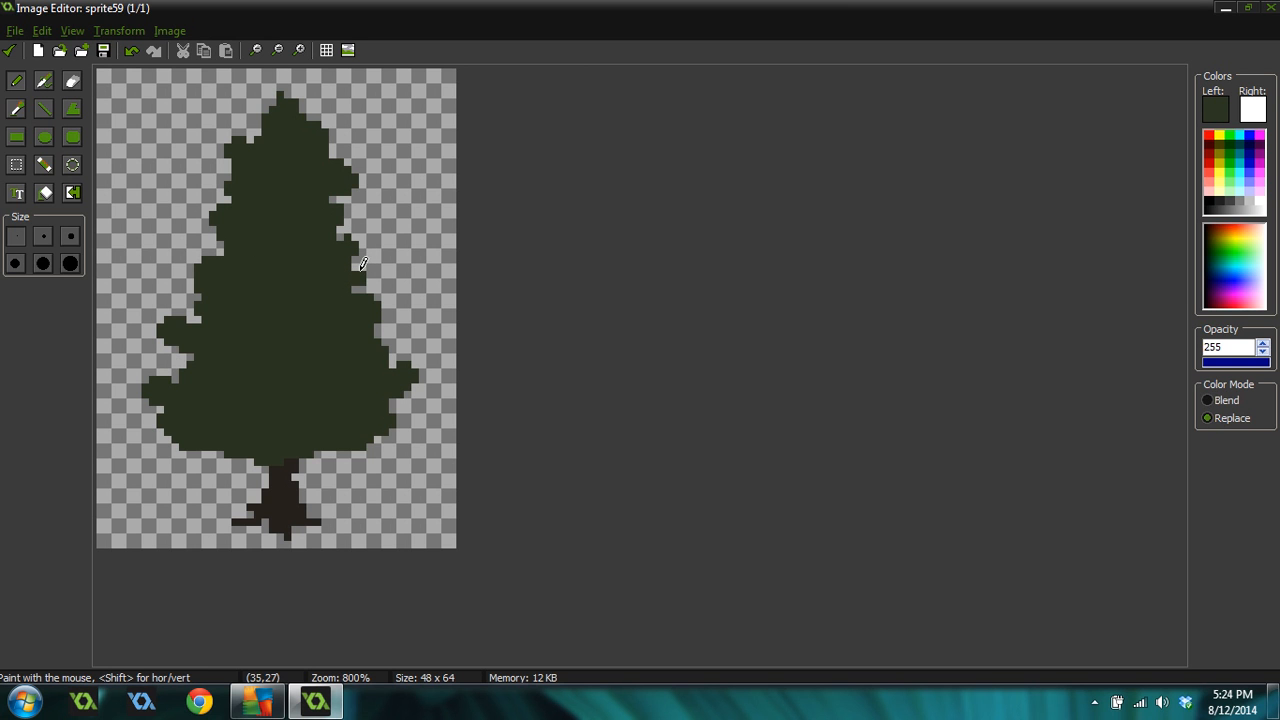
pyautogui.moveTo(404, 405); pyautogui.dragTo(394, 420)
pyautogui.keyDown('ctrl'); pyautogui.click(413, 398); pyautogui.keyUp('ctrl')
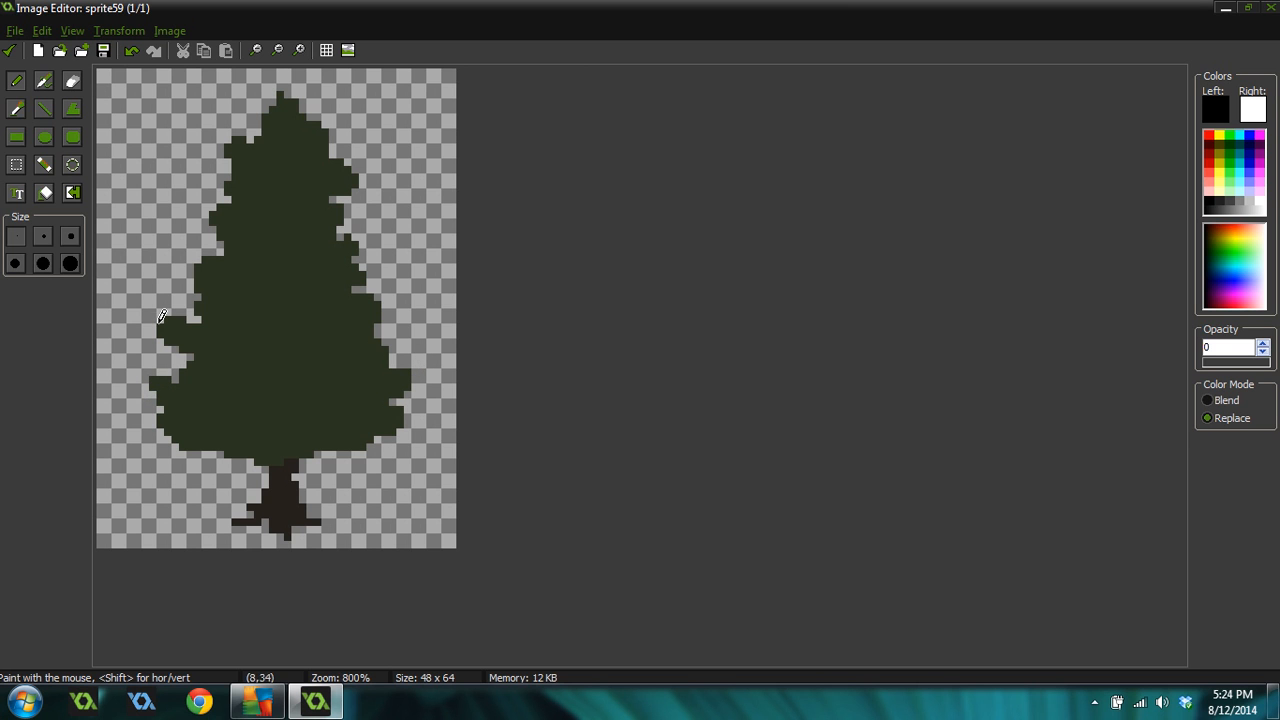
# Reshape the canopy's left edge, undoing the last stroke
pyautogui.moveTo(160, 318)
pyautogui.mouseDown()
pyautogui.moveTo(187, 361)
pyautogui.moveTo(166, 360)
pyautogui.moveTo(180, 361)
pyautogui.mouseUp()
pyautogui.keyDown('ctrl'); pyautogui.click(182, 350); pyautogui.keyUp('ctrl')
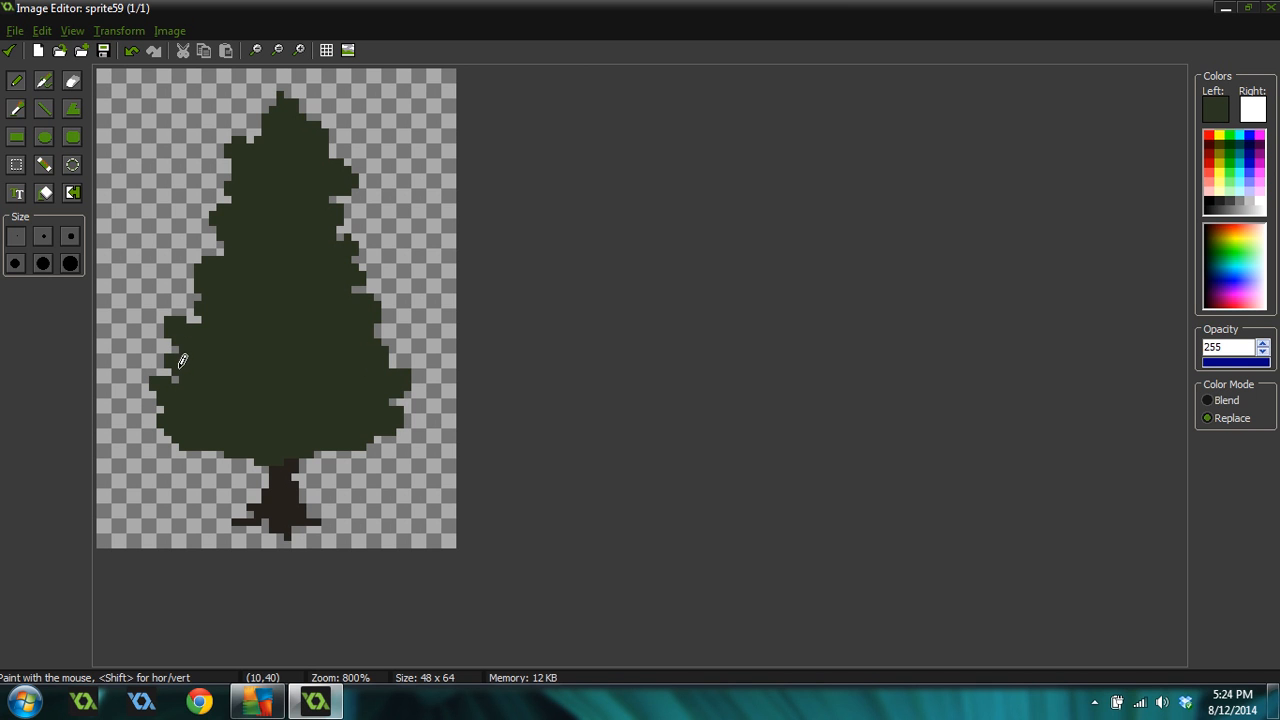
pyautogui.moveTo(188, 266); pyautogui.dragTo(201, 270)
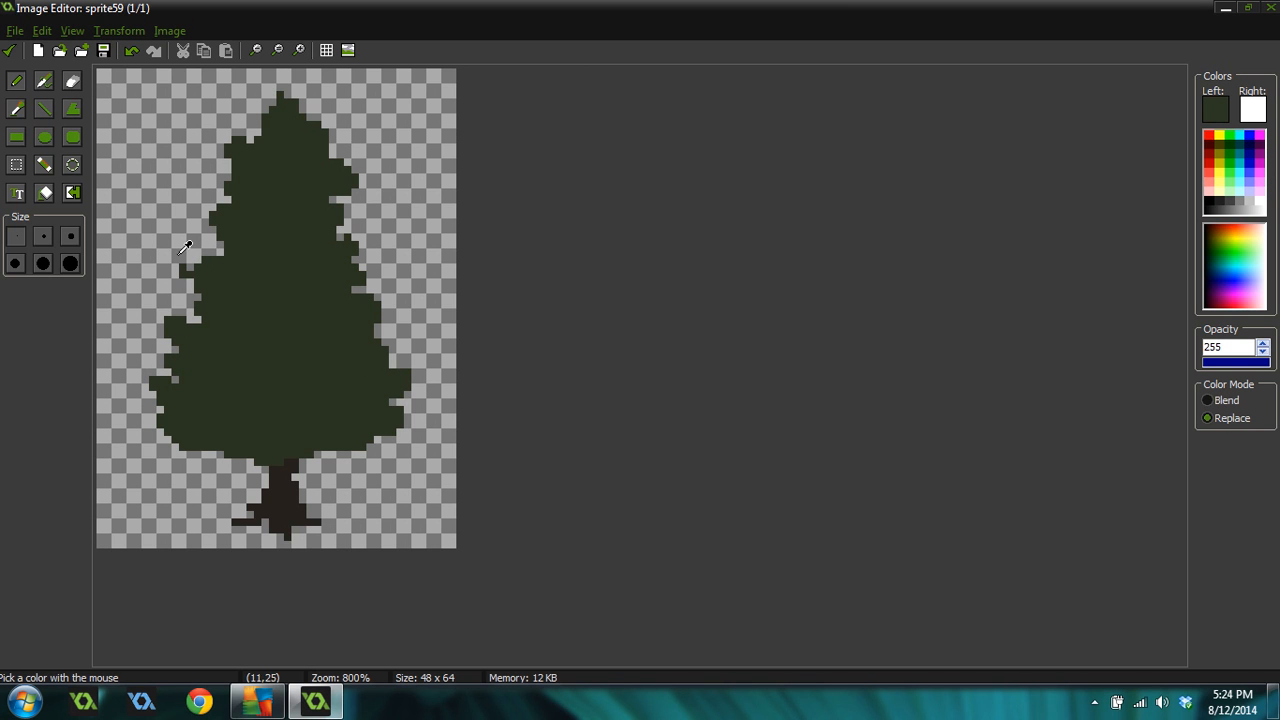
pyautogui.hotkey('ctrl', 'z')
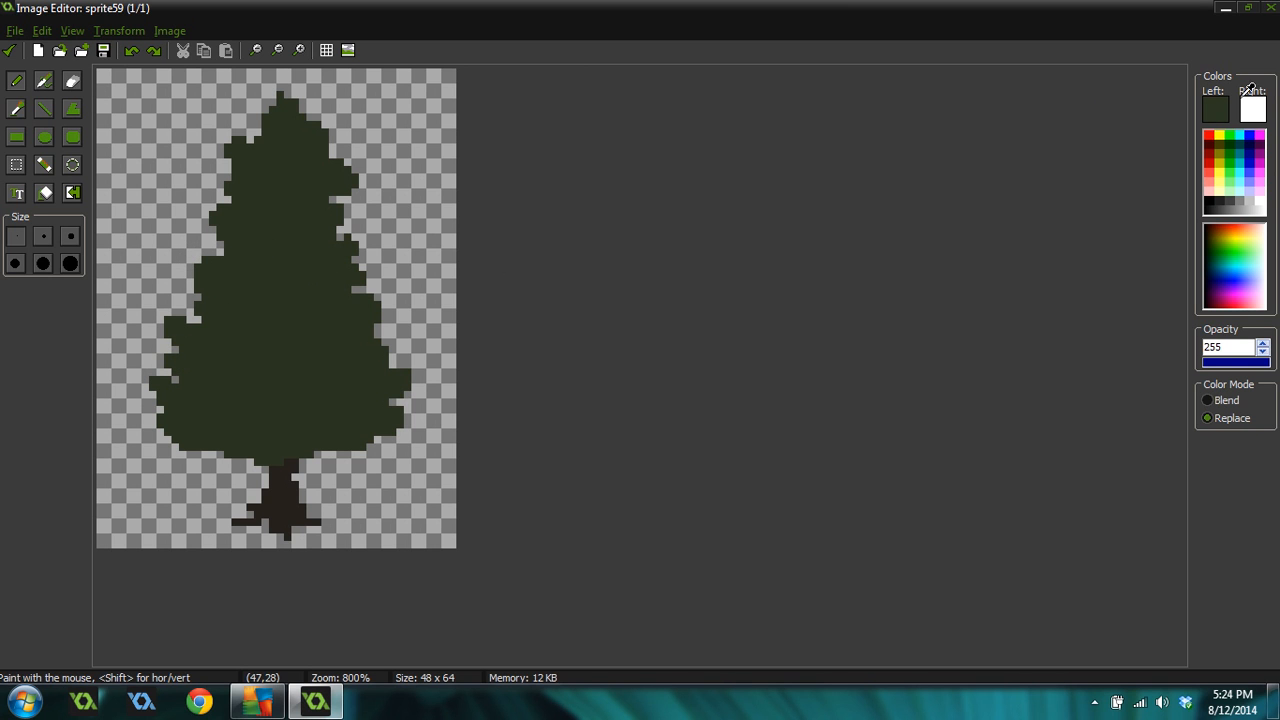
# Lighten the canopy green and paint lighter highlight patches across the upper and middle canopy
pyautogui.moveTo(836, 310); pyautogui.dragTo(837, 304)
pyautogui.click(465, 430)
pyautogui.moveTo(282, 118)
pyautogui.mouseDown()
pyautogui.moveTo(322, 122)
pyautogui.moveTo(255, 156)
pyautogui.moveTo(287, 156)
pyautogui.moveTo(285, 172)
pyautogui.moveTo(318, 156)
pyautogui.moveTo(327, 170)
pyautogui.mouseUp()
pyautogui.click(241, 148)
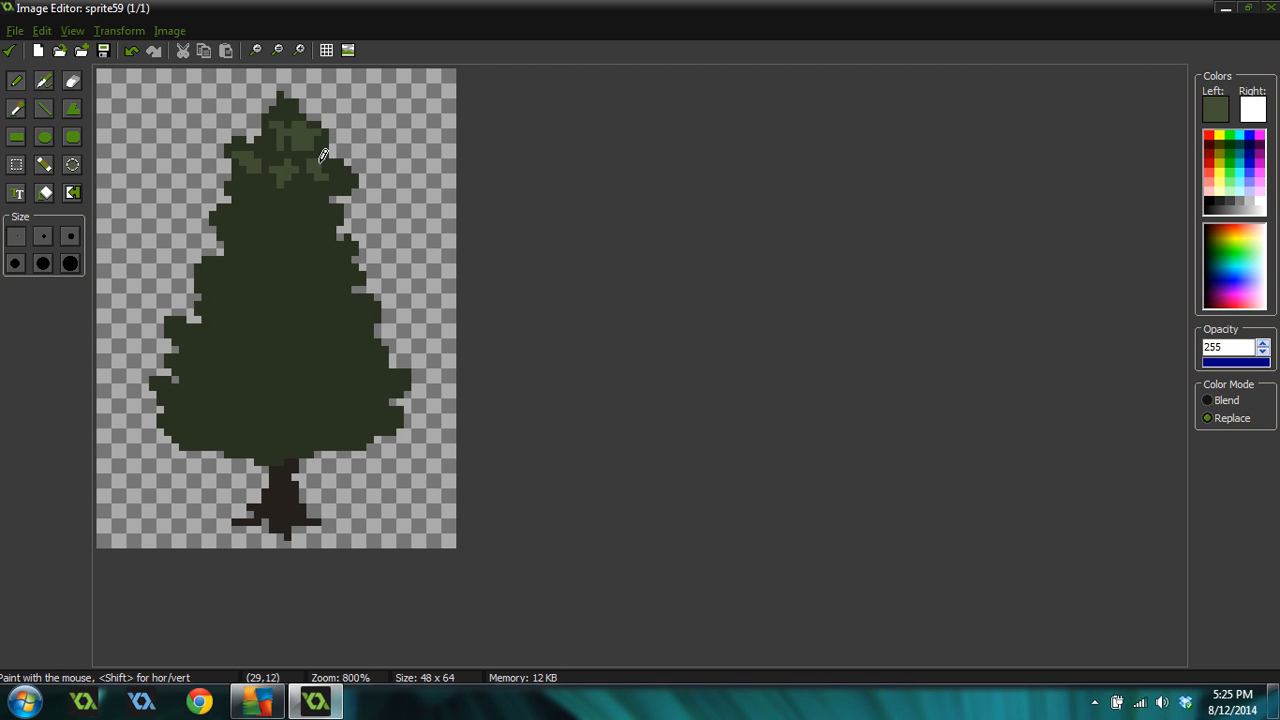
pyautogui.moveTo(239, 195); pyautogui.dragTo(258, 183)
pyautogui.moveTo(221, 221)
pyautogui.mouseDown()
pyautogui.moveTo(312, 232)
pyautogui.moveTo(338, 213)
pyautogui.mouseUp()
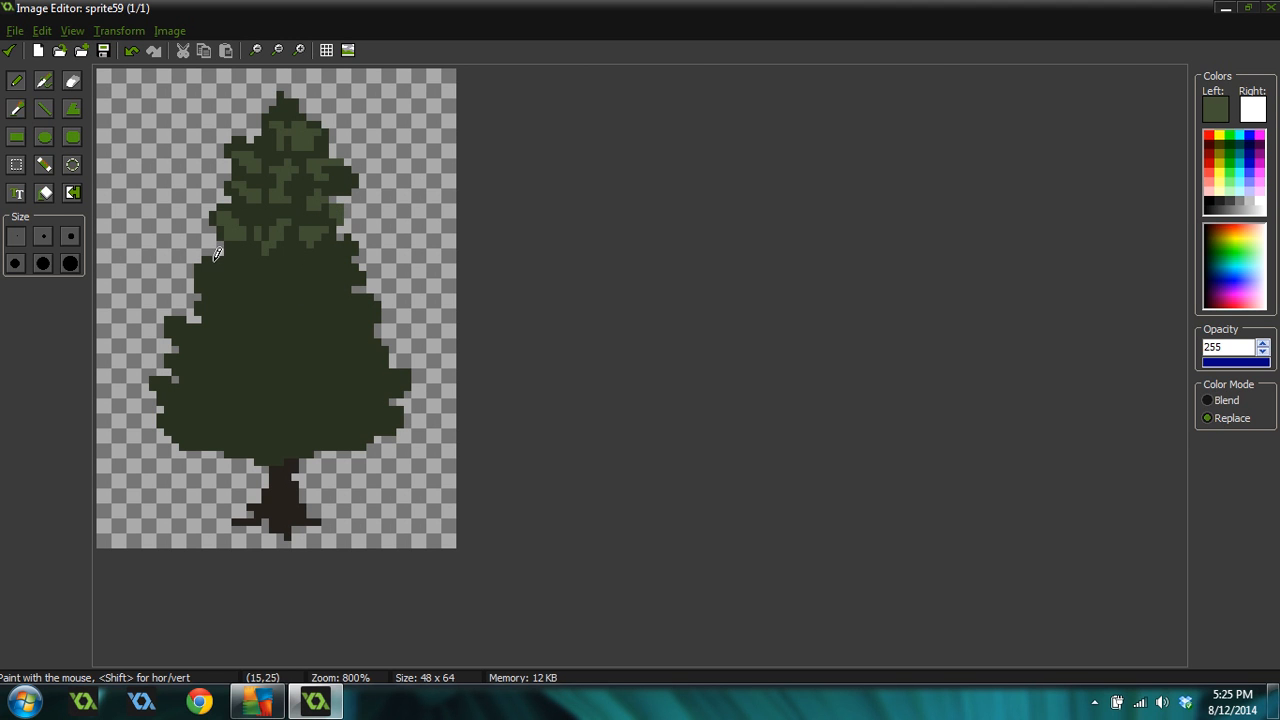
pyautogui.moveTo(218, 255)
pyautogui.mouseDown()
pyautogui.moveTo(270, 280)
pyautogui.moveTo(315, 269)
pyautogui.mouseUp()
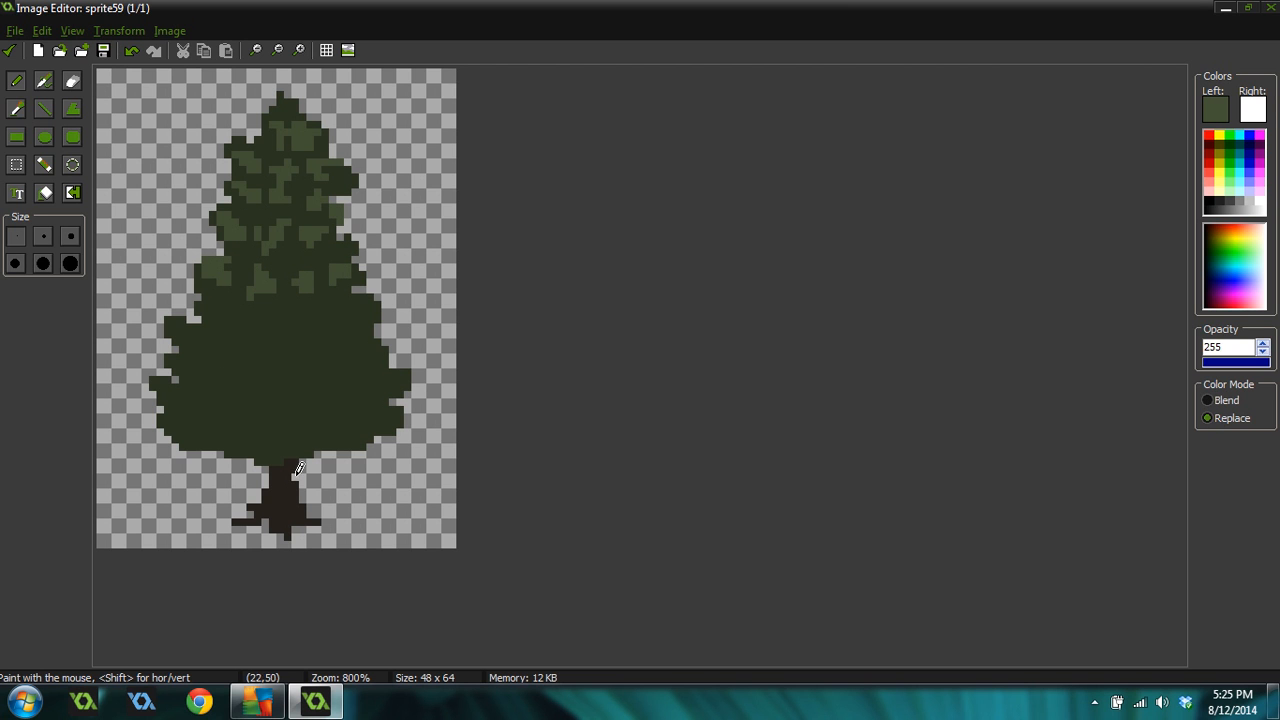
# Add lighter green highlight patches along the lower canopy and its left and right edges
pyautogui.moveTo(178, 398)
pyautogui.mouseDown()
pyautogui.moveTo(190, 402)
pyautogui.moveTo(179, 408)
pyautogui.mouseUp()
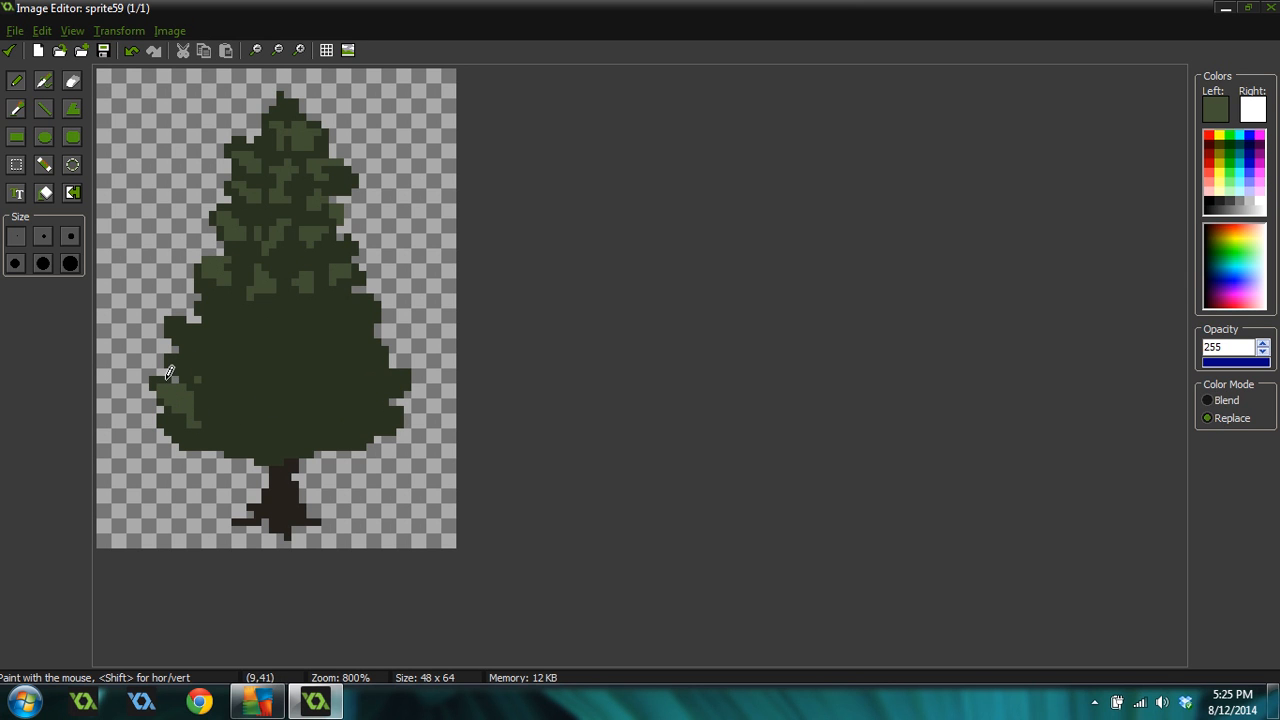
pyautogui.moveTo(220, 425)
pyautogui.mouseDown()
pyautogui.moveTo(236, 452)
pyautogui.moveTo(360, 432)
pyautogui.moveTo(398, 381)
pyautogui.moveTo(377, 383)
pyautogui.moveTo(363, 417)
pyautogui.moveTo(311, 411)
pyautogui.mouseUp()
pyautogui.click(300, 446)
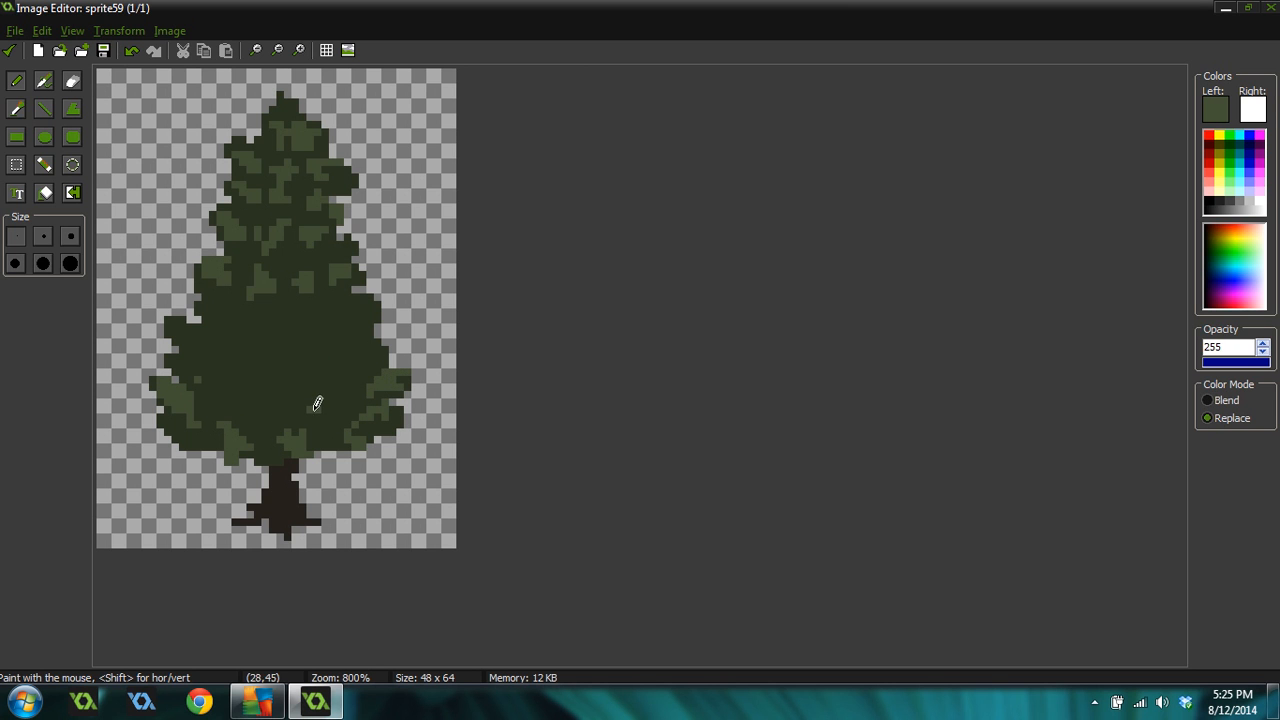
pyautogui.moveTo(373, 362)
pyautogui.mouseDown()
pyautogui.moveTo(385, 348)
pyautogui.moveTo(288, 402)
pyautogui.moveTo(257, 401)
pyautogui.moveTo(245, 377)
pyautogui.moveTo(218, 397)
pyautogui.mouseUp()
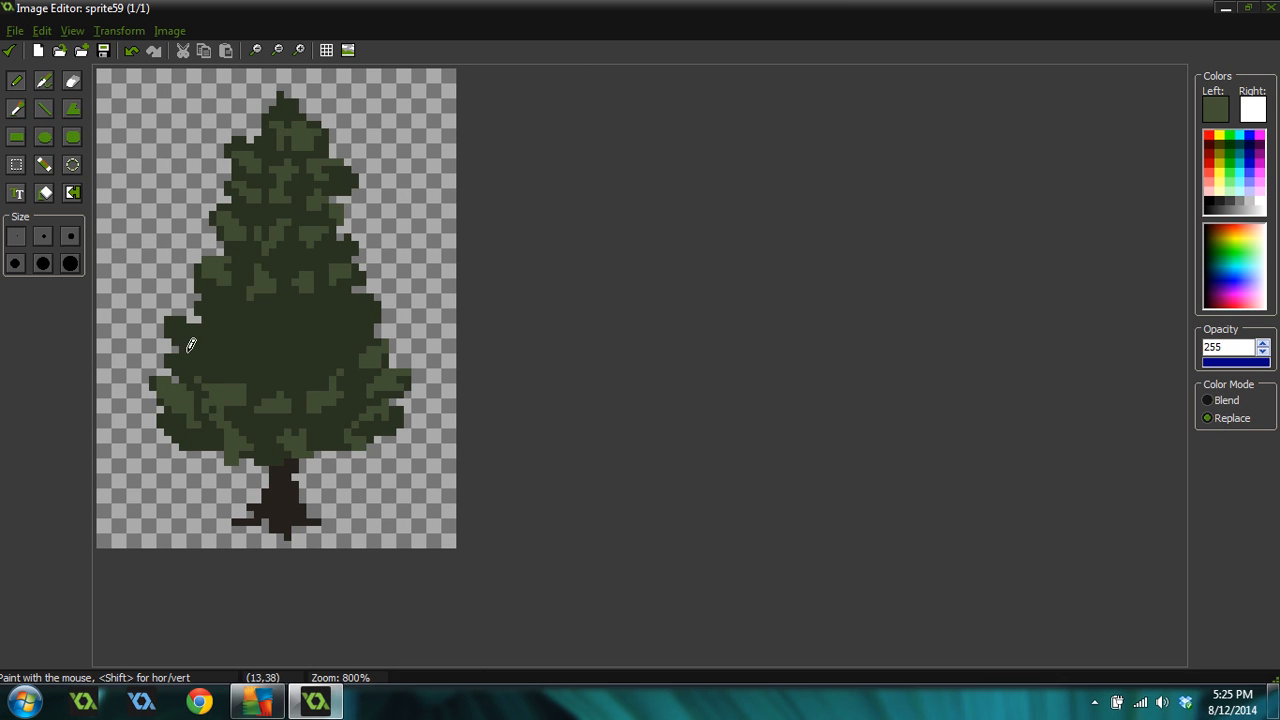
pyautogui.moveTo(168, 318); pyautogui.dragTo(206, 346)
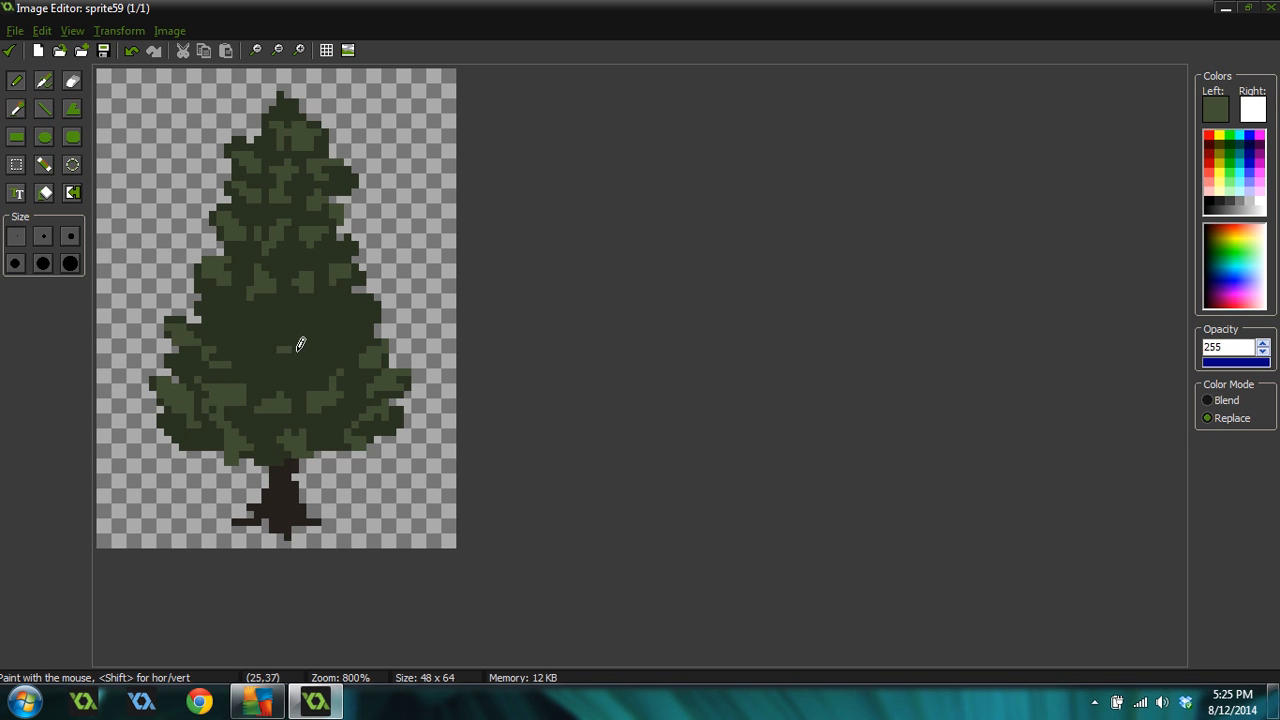
pyautogui.moveTo(371, 328); pyautogui.dragTo(355, 341)
pyautogui.moveTo(378, 290); pyautogui.dragTo(353, 302)
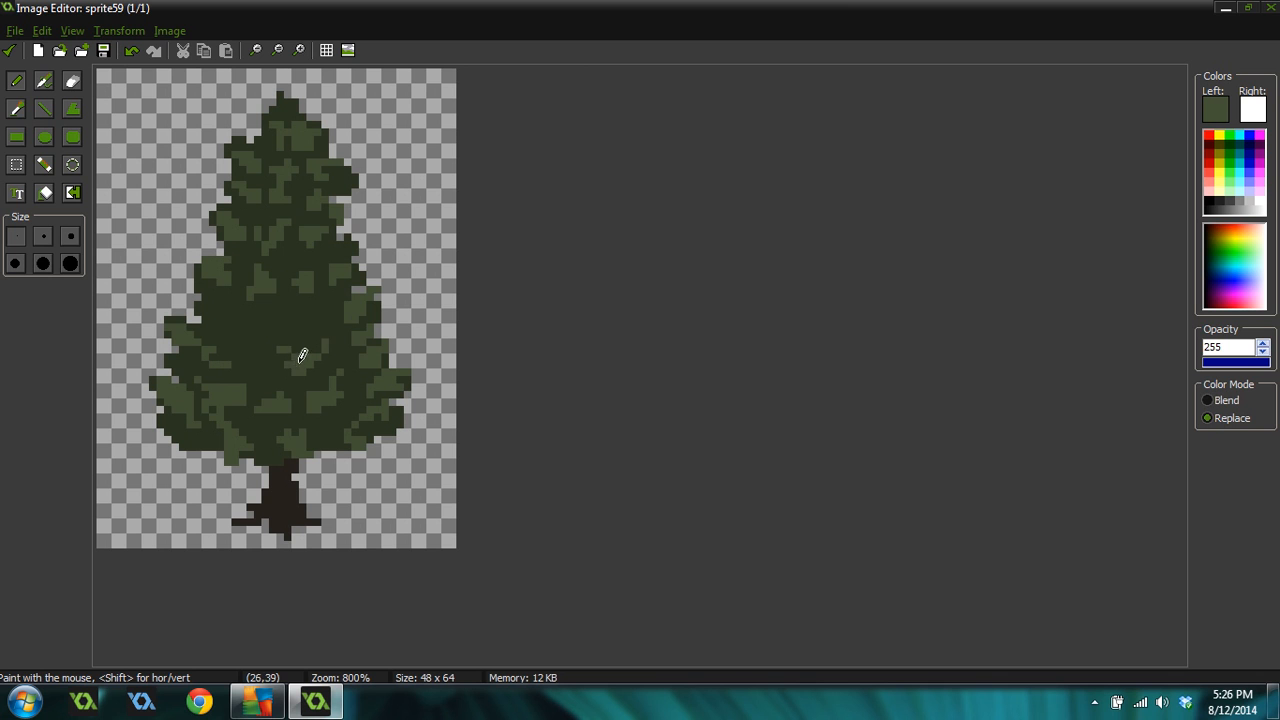
pyautogui.click(195, 292)
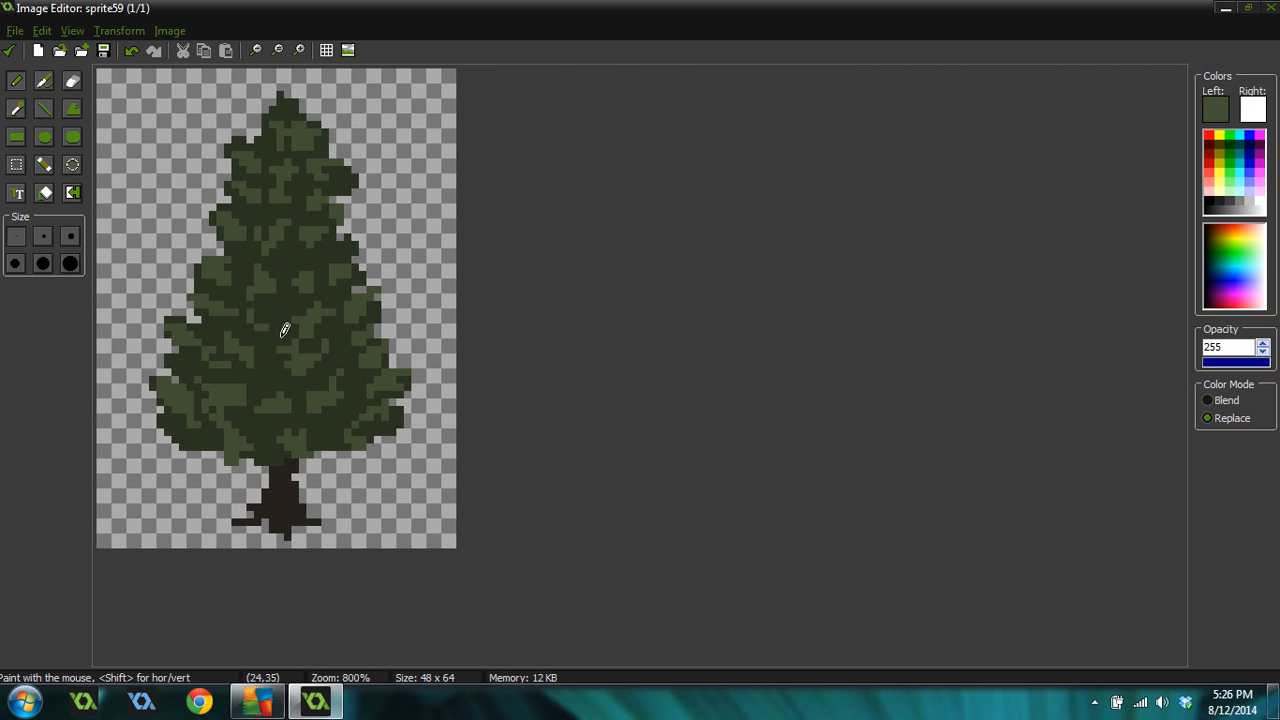
# Pick the dark canopy green and scatter dark pixels among the upper and middle highlights to break up the shading
pyautogui.keyDown('ctrl'); pyautogui.scroll(-6, 356, 325); pyautogui.keyUp('ctrl')
pyautogui.keyDown('ctrl'); pyautogui.scroll(2, 295, 371); pyautogui.keyUp('ctrl')
pyautogui.keyDown('ctrl'); pyautogui.scroll(-2, 295, 371); pyautogui.keyUp('ctrl')
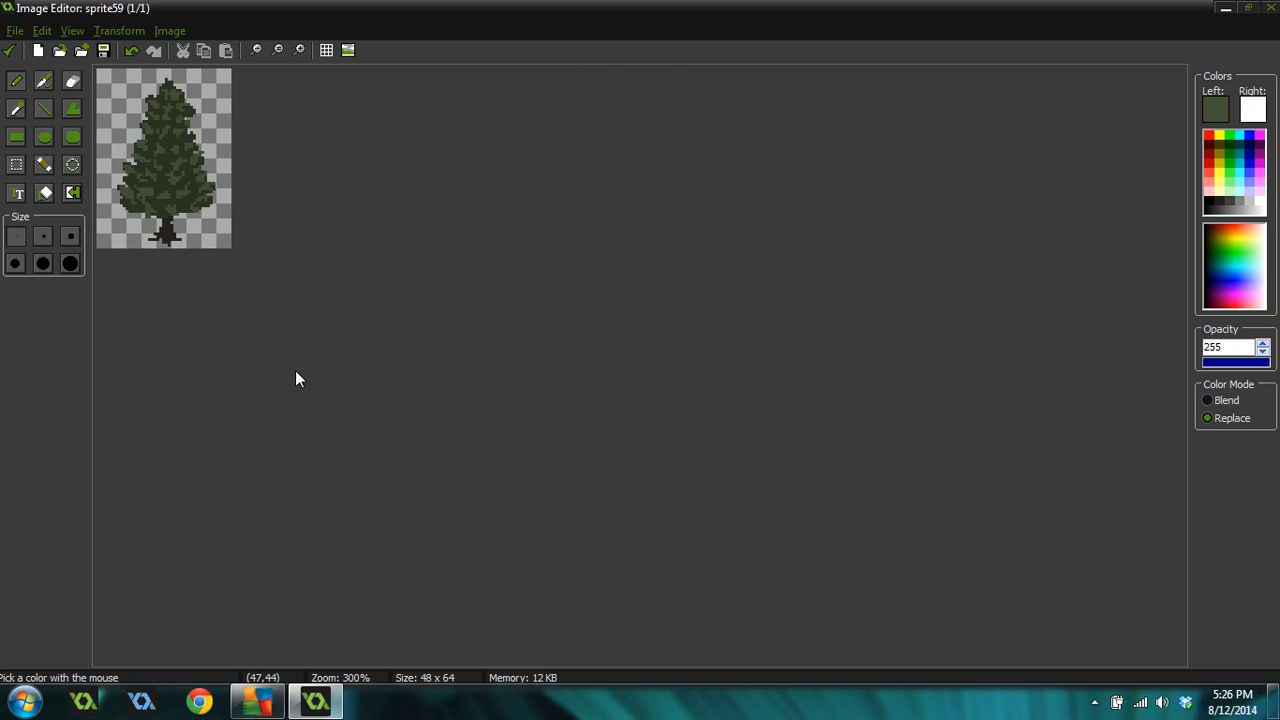
pyautogui.keyDown('ctrl'); pyautogui.scroll(4, 296, 378); pyautogui.keyUp('ctrl')
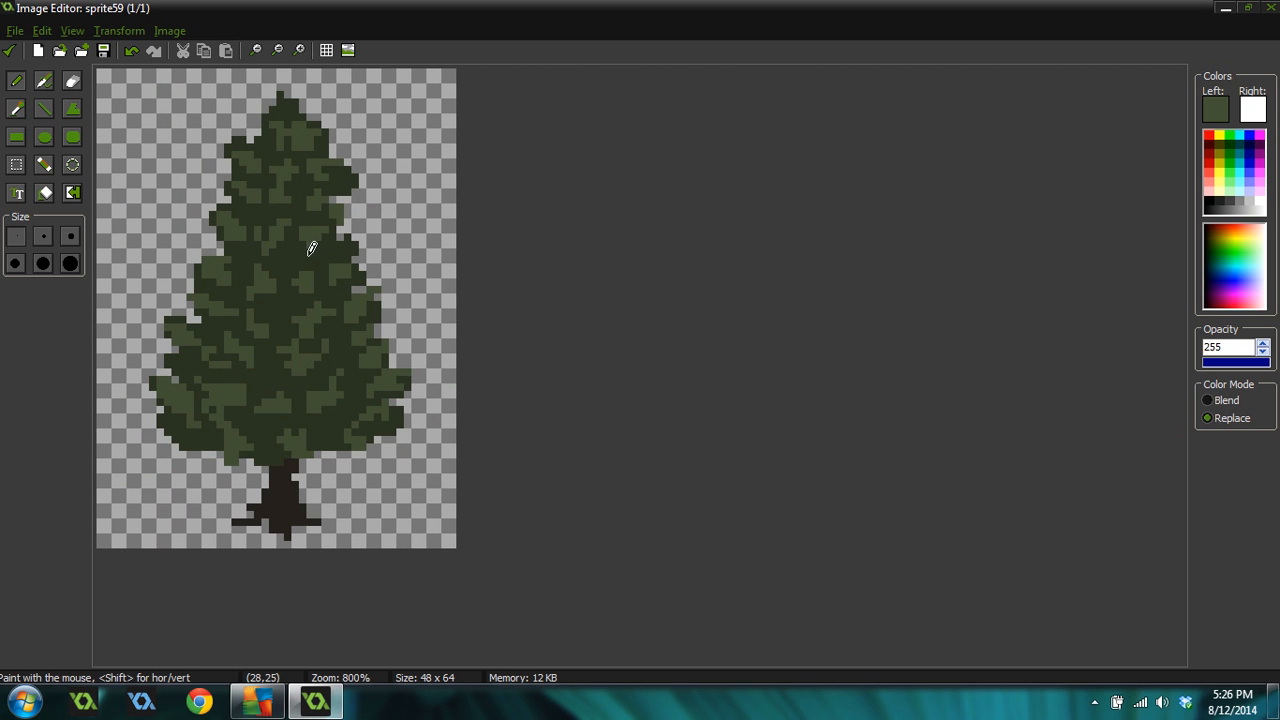
pyautogui.keyDown('ctrl'); pyautogui.click(298, 242); pyautogui.keyUp('ctrl')
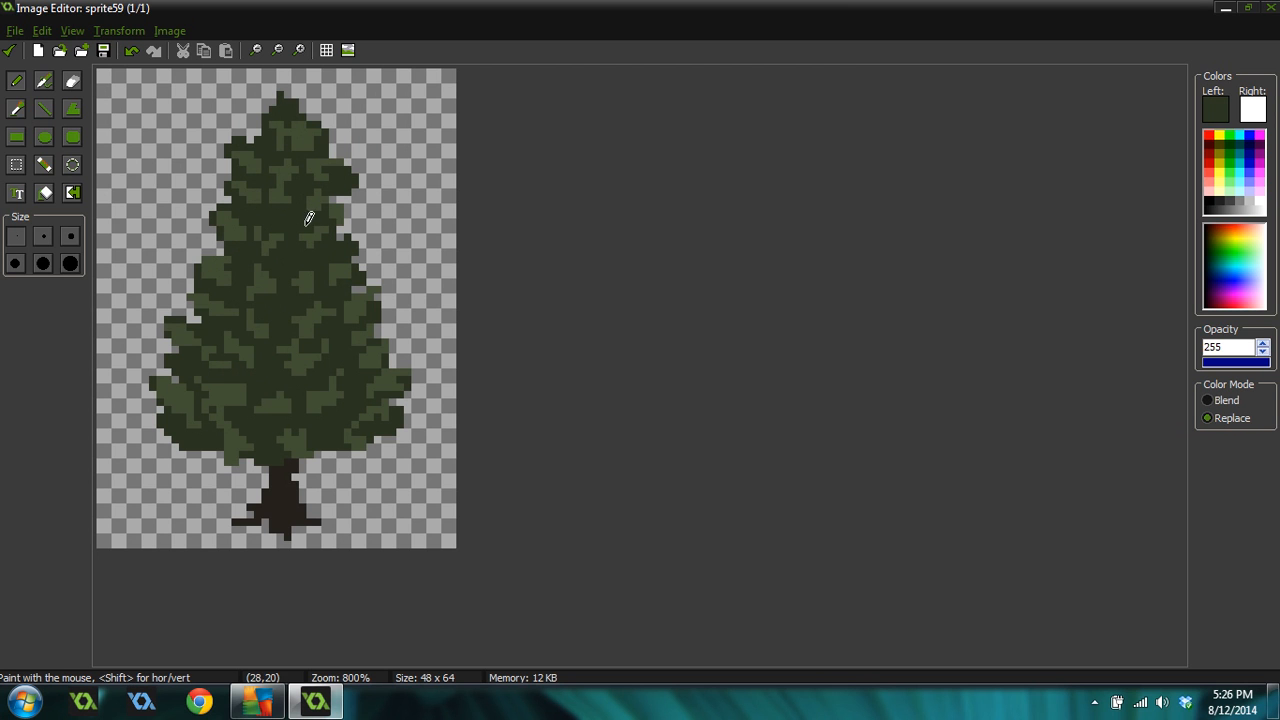
pyautogui.moveTo(257, 275); pyautogui.dragTo(325, 258)
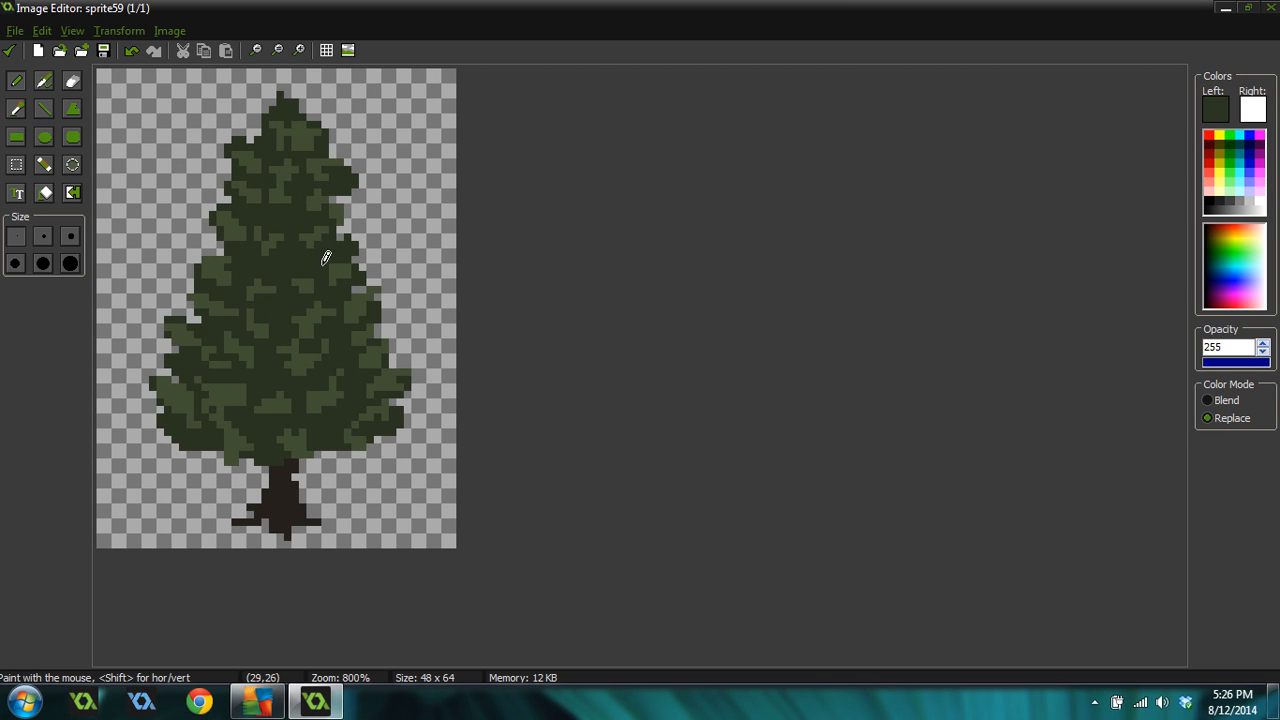
pyautogui.keyDown('ctrl'); pyautogui.click(272, 290); pyautogui.keyUp('ctrl')
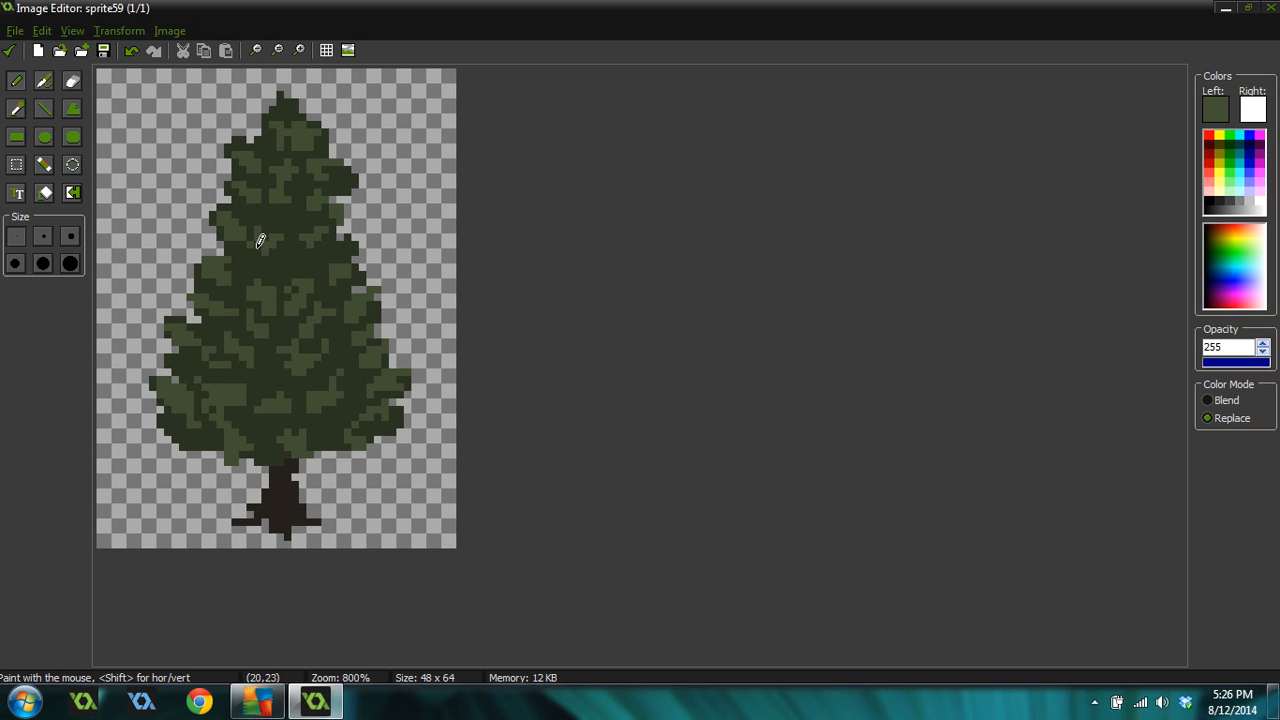
pyautogui.moveTo(264, 262)
pyautogui.mouseDown()
pyautogui.moveTo(302, 256)
pyautogui.moveTo(299, 267)
pyautogui.mouseUp()
pyautogui.keyDown('ctrl'); pyautogui.click(261, 267); pyautogui.keyUp('ctrl')
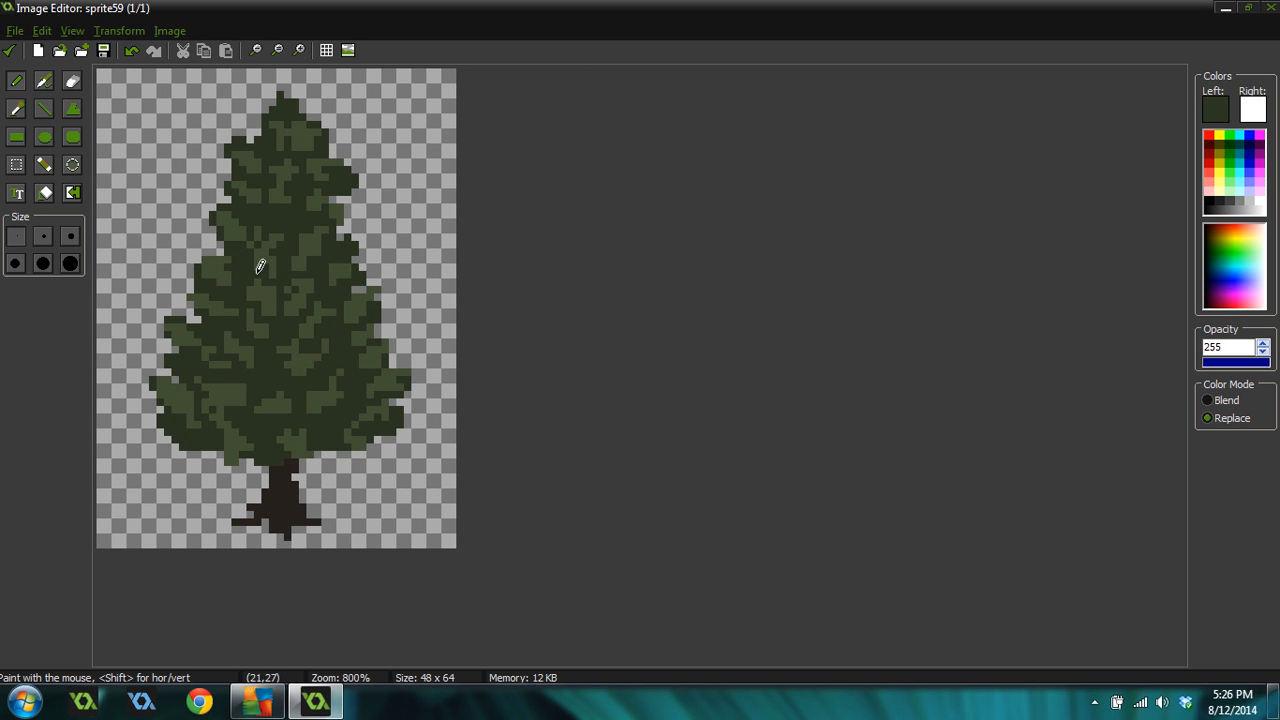
pyautogui.keyDown('ctrl'); pyautogui.click(268, 261); pyautogui.keyUp('ctrl')
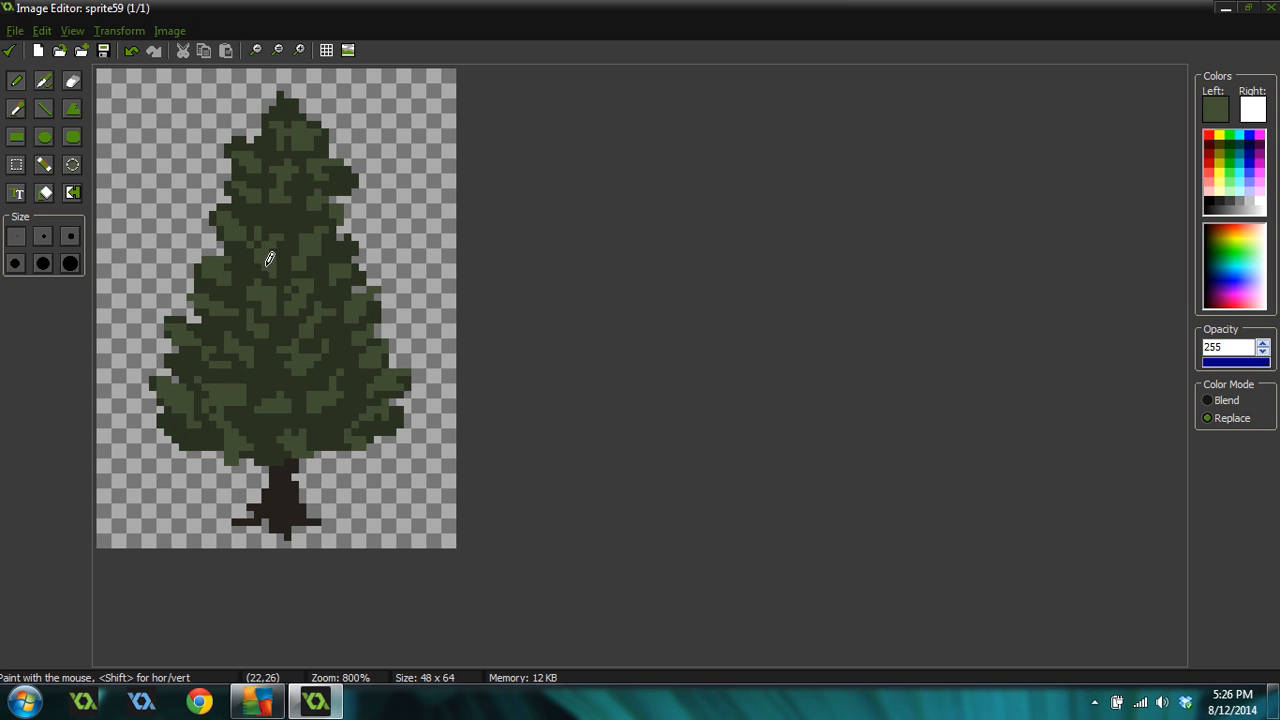
pyautogui.keyDown('ctrl'); pyautogui.click(290, 197); pyautogui.keyUp('ctrl')
pyautogui.keyDown('ctrl'); pyautogui.click(277, 184); pyautogui.keyUp('ctrl')
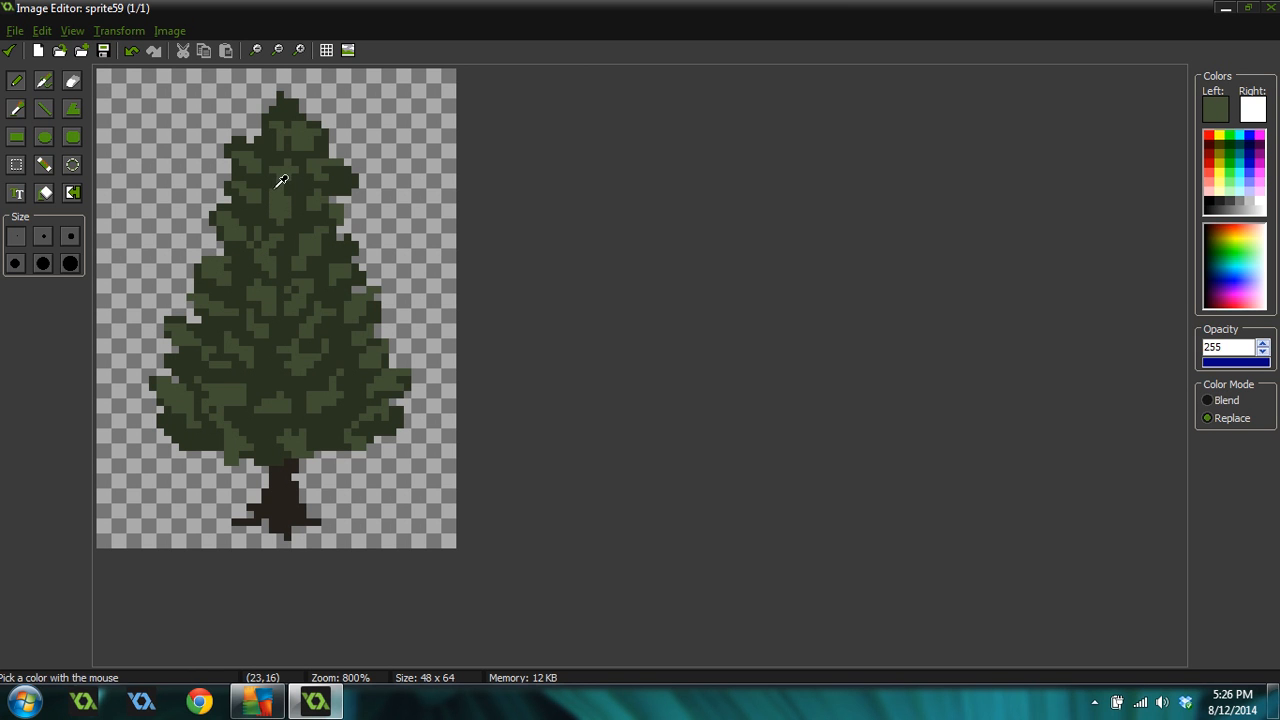
pyautogui.keyDown('ctrl'); pyautogui.click(292, 190); pyautogui.keyUp('ctrl')
pyautogui.keyDown('ctrl'); pyautogui.click(313, 127); pyautogui.keyUp('ctrl')
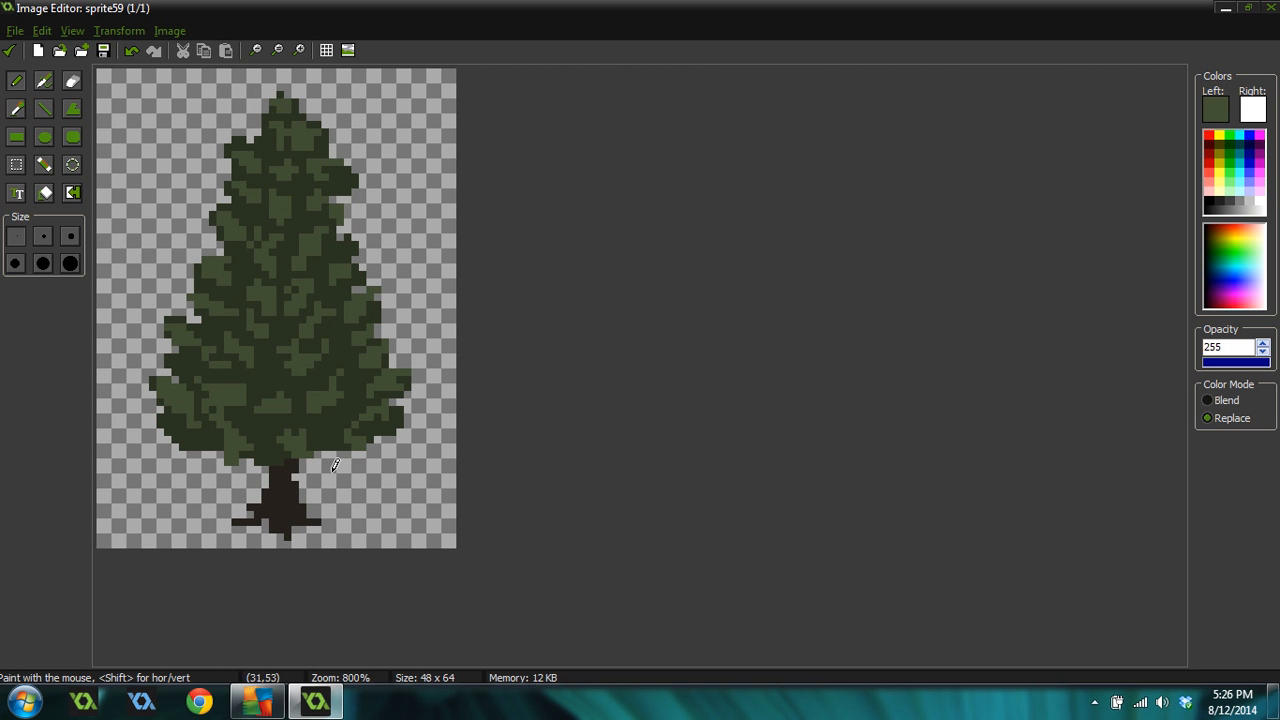
# Pick the trunk brown, lighten it to RGB 52, 48, 41, and paint highlights on the trunk and roots
pyautogui.keyDown('ctrl'); pyautogui.click(296, 484); pyautogui.keyUp('ctrl')
pyautogui.click(1215, 109)
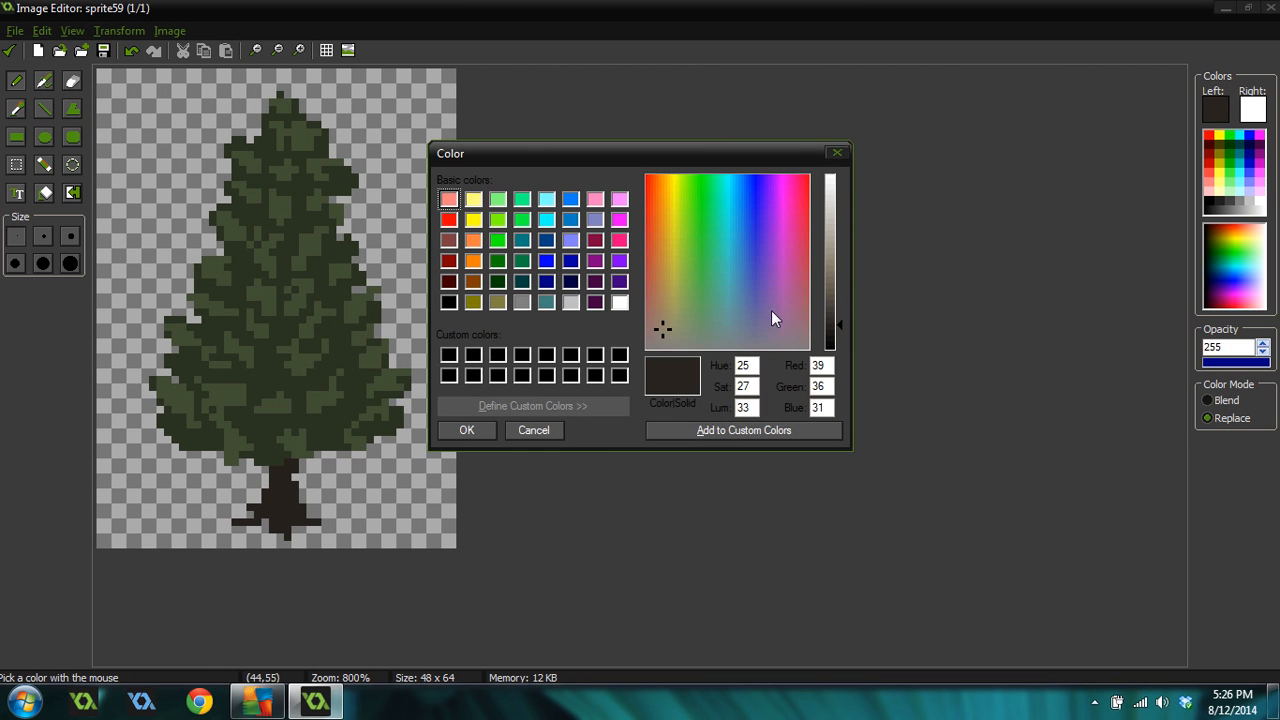
pyautogui.click(835, 317)
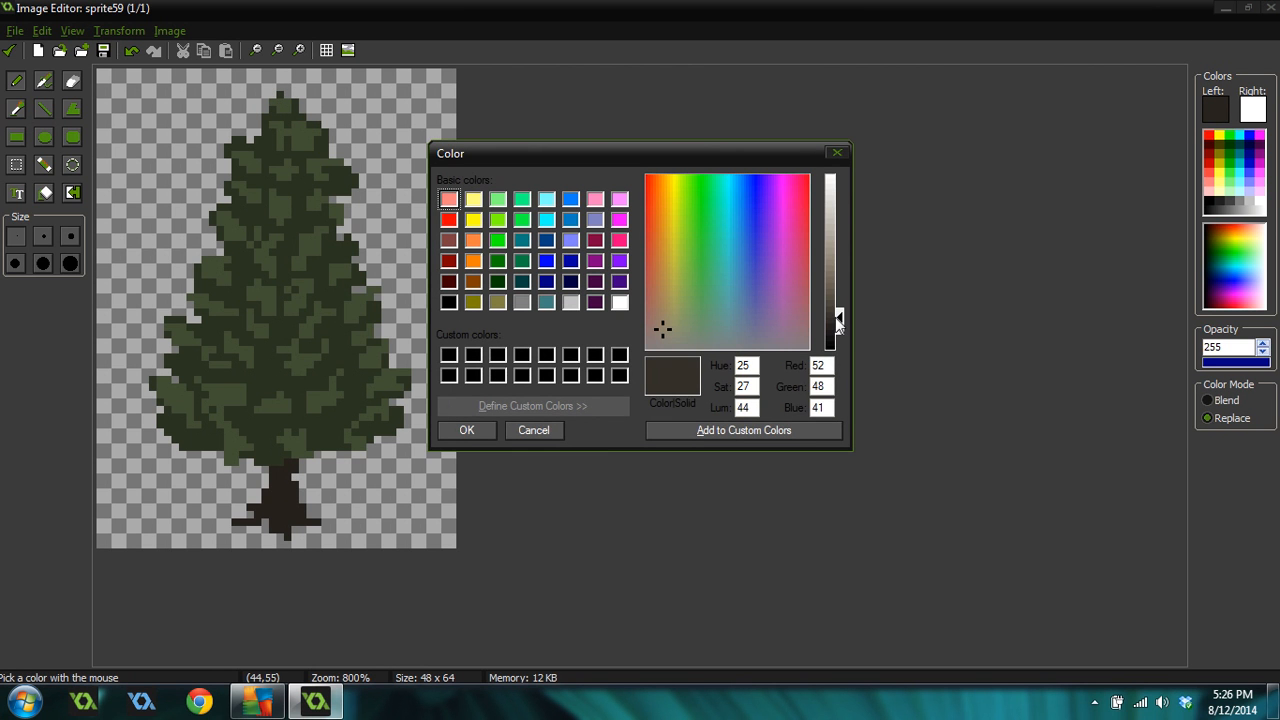
pyautogui.click(466, 430)
pyautogui.moveTo(268, 493)
pyautogui.mouseDown()
pyautogui.moveTo(273, 482)
pyautogui.moveTo(261, 505)
pyautogui.moveTo(235, 507)
pyautogui.moveTo(300, 510)
pyautogui.moveTo(277, 512)
pyautogui.moveTo(278, 531)
pyautogui.mouseUp()
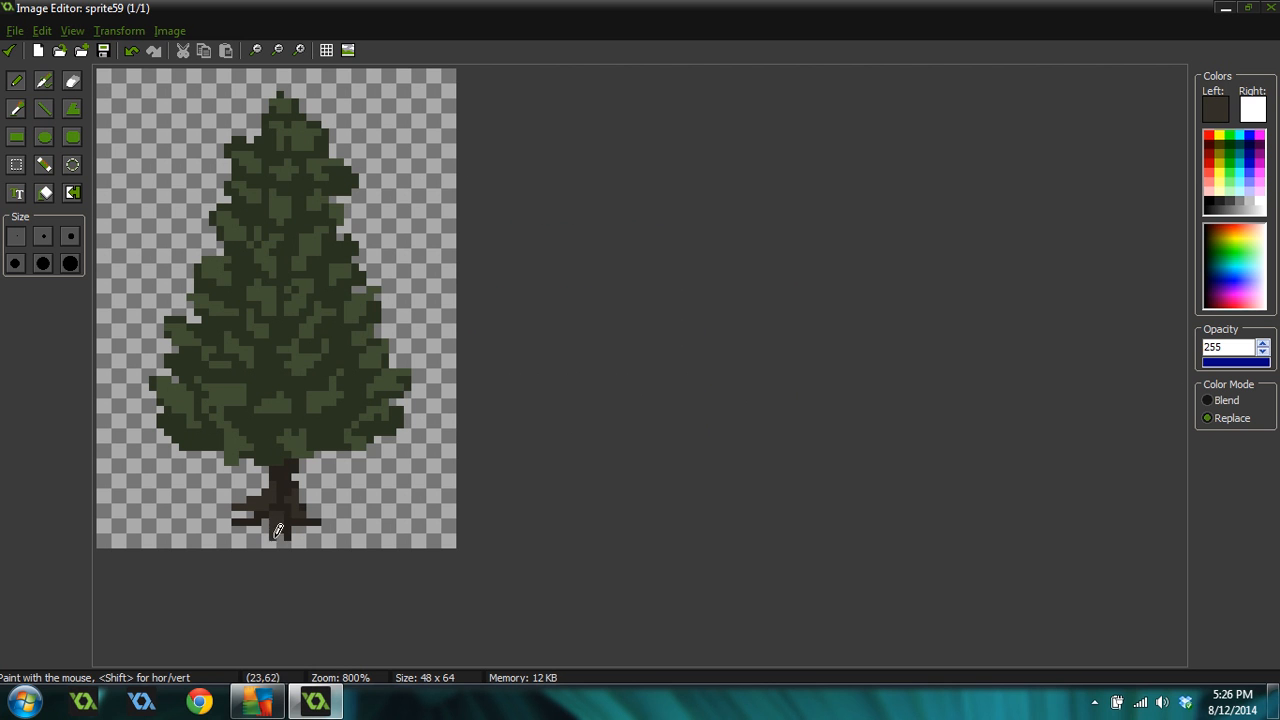
pyautogui.keyDown('ctrl'); pyautogui.click(281, 502); pyautogui.keyUp('ctrl')
# Confirm the image edits to return to the sprite, then reopen the tree frame in the image editor
pyautogui.scroll(-3, 354, 440)
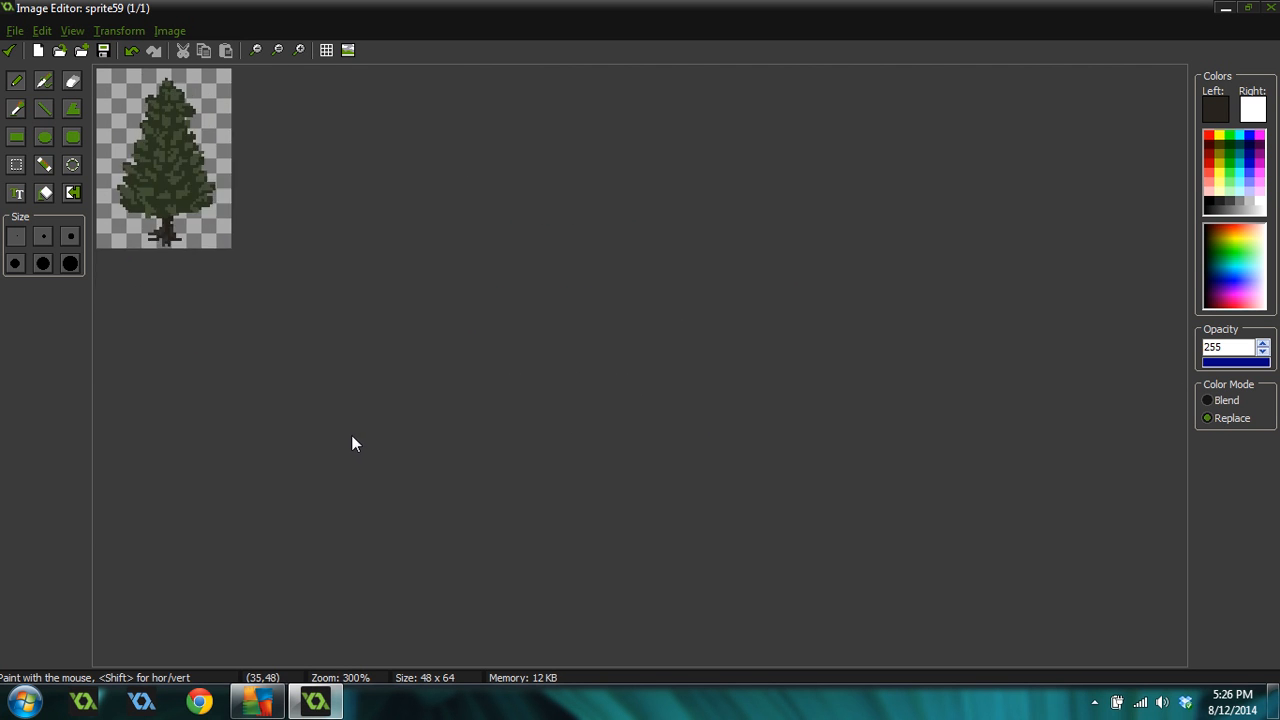
pyautogui.scroll(2, 351, 435)
pyautogui.keyDown('ctrl'); pyautogui.click(298, 142); pyautogui.keyUp('ctrl')
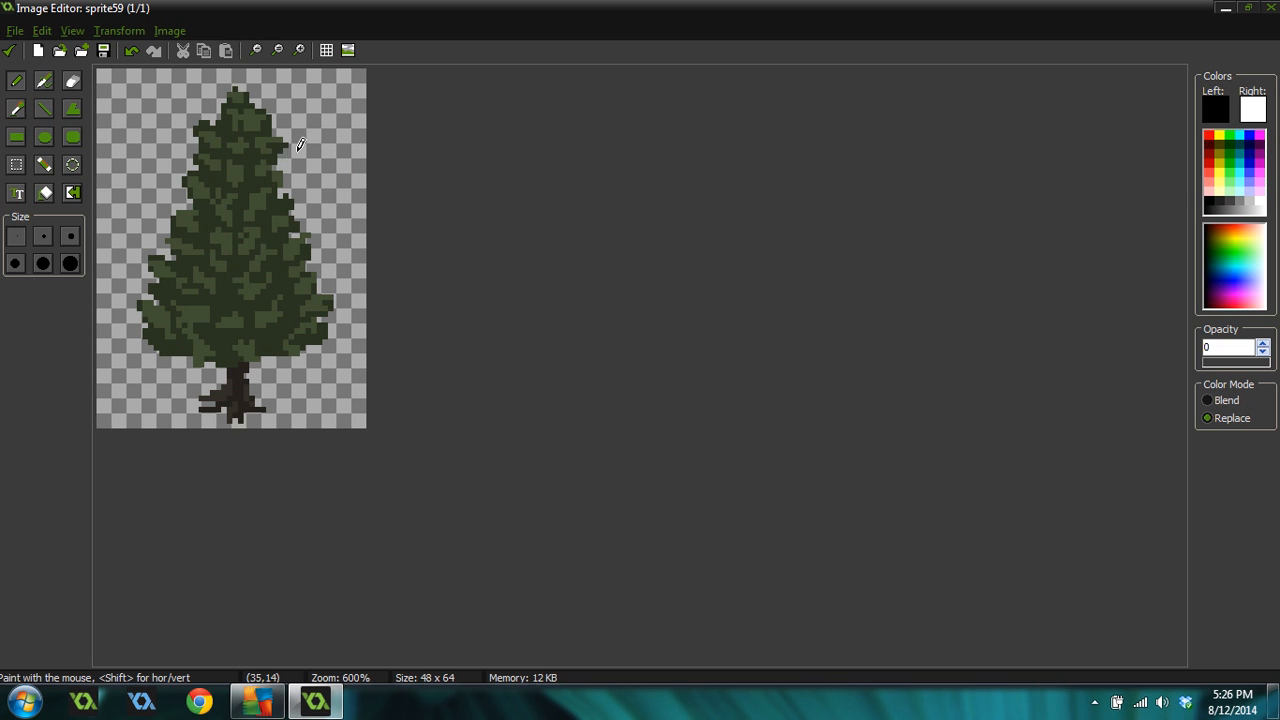
pyautogui.scroll(-3, 286, 371)
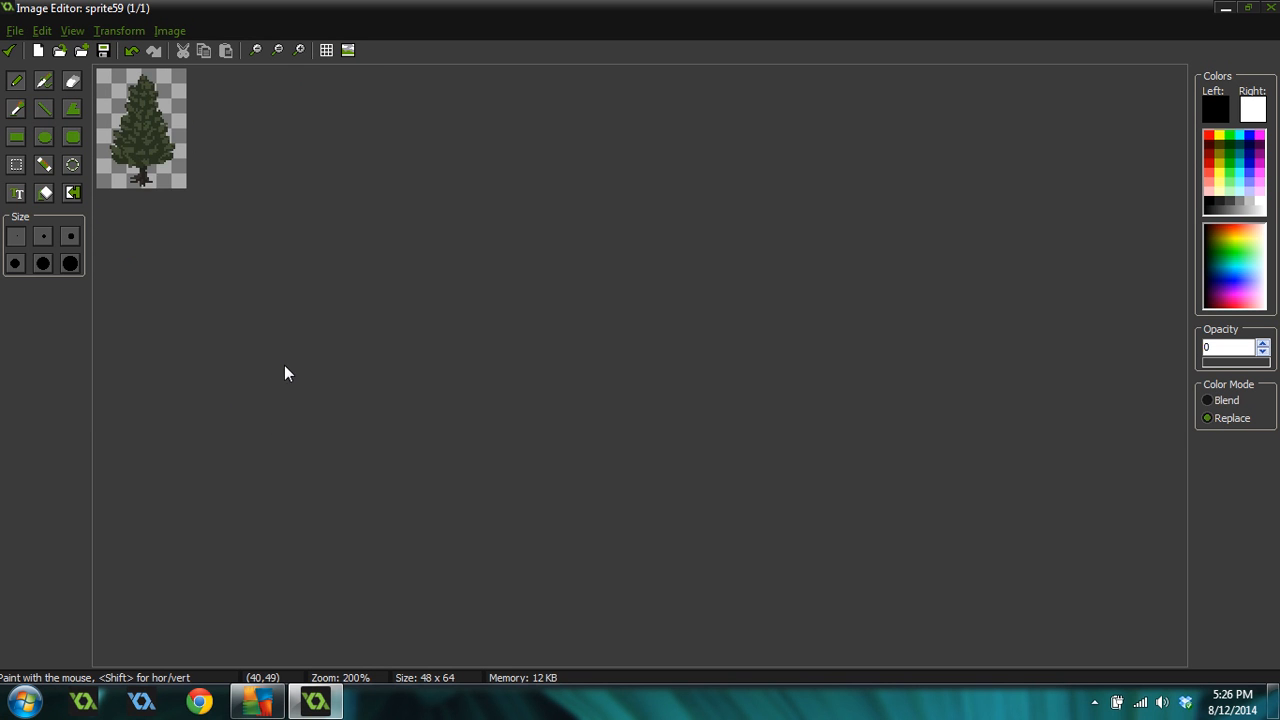
pyautogui.scroll(4, 283, 377)
pyautogui.scroll(-1, 318, 370)
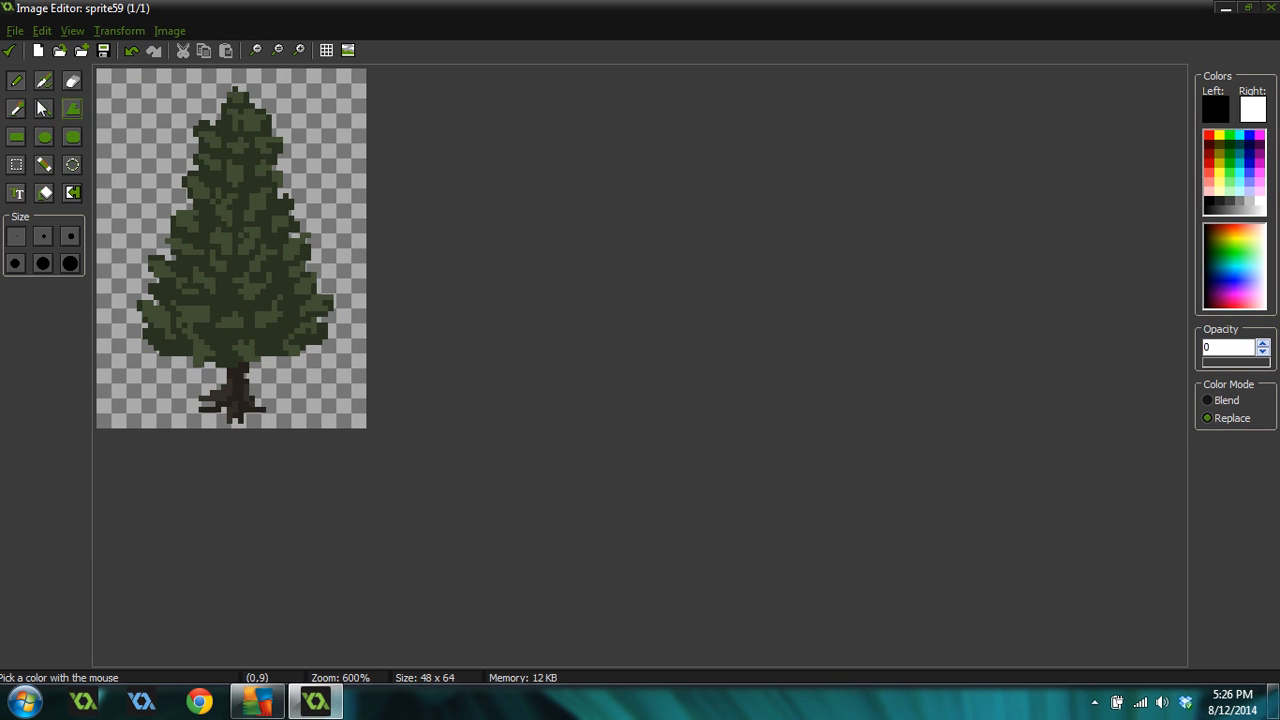
pyautogui.click(9, 50)
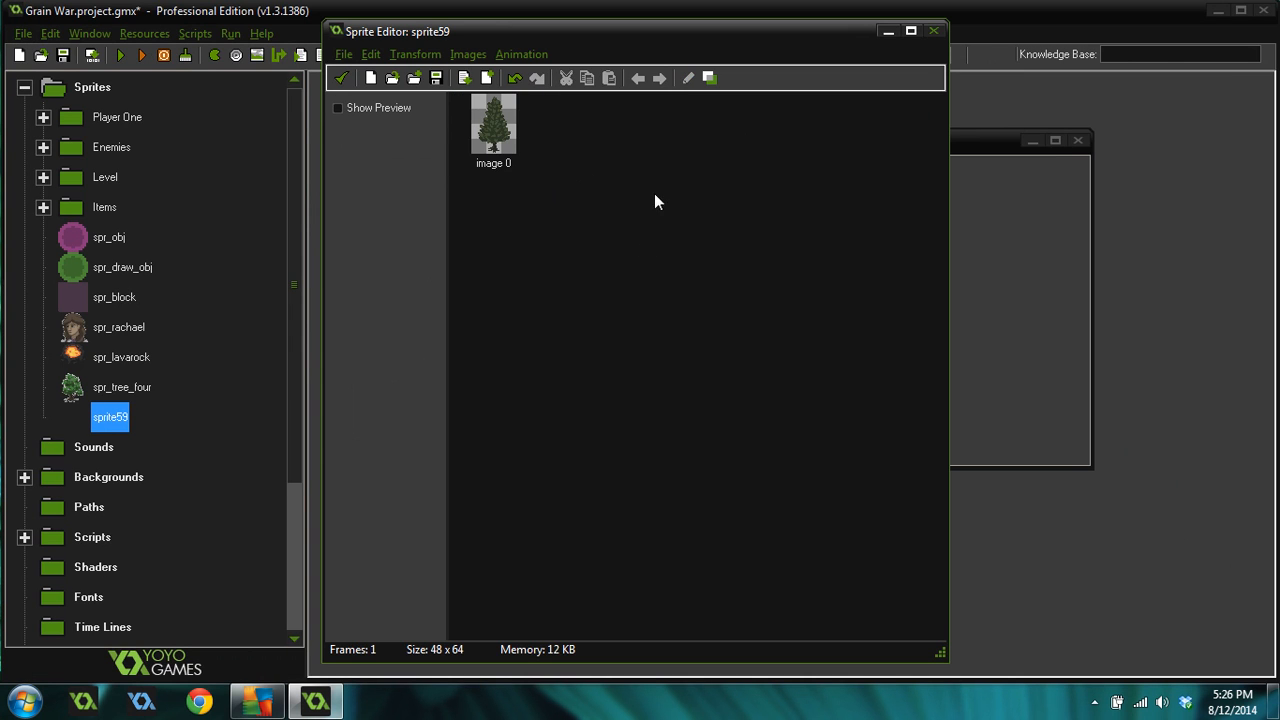
pyautogui.doubleClick(506, 155)
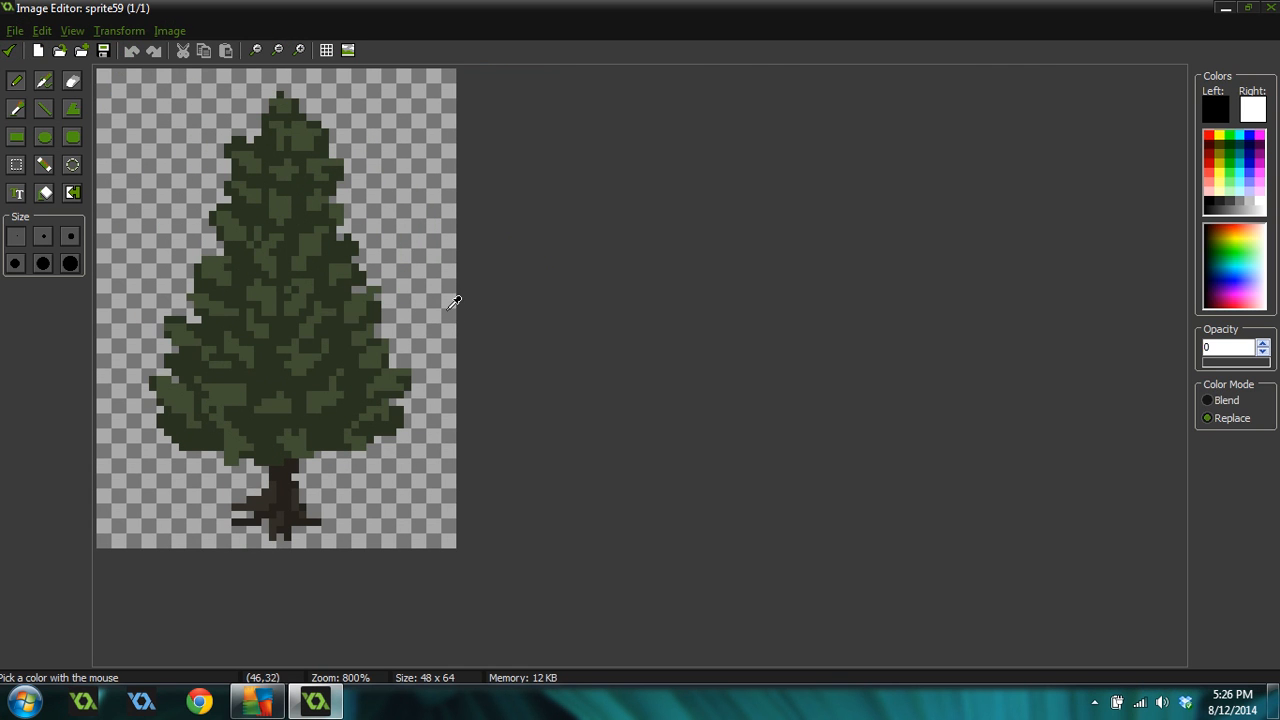
# Pick the canopy green, darken it to RGB 35, 43, 28, and paint a shadow patch in the lower-middle canopy
pyautogui.click(419, 338)
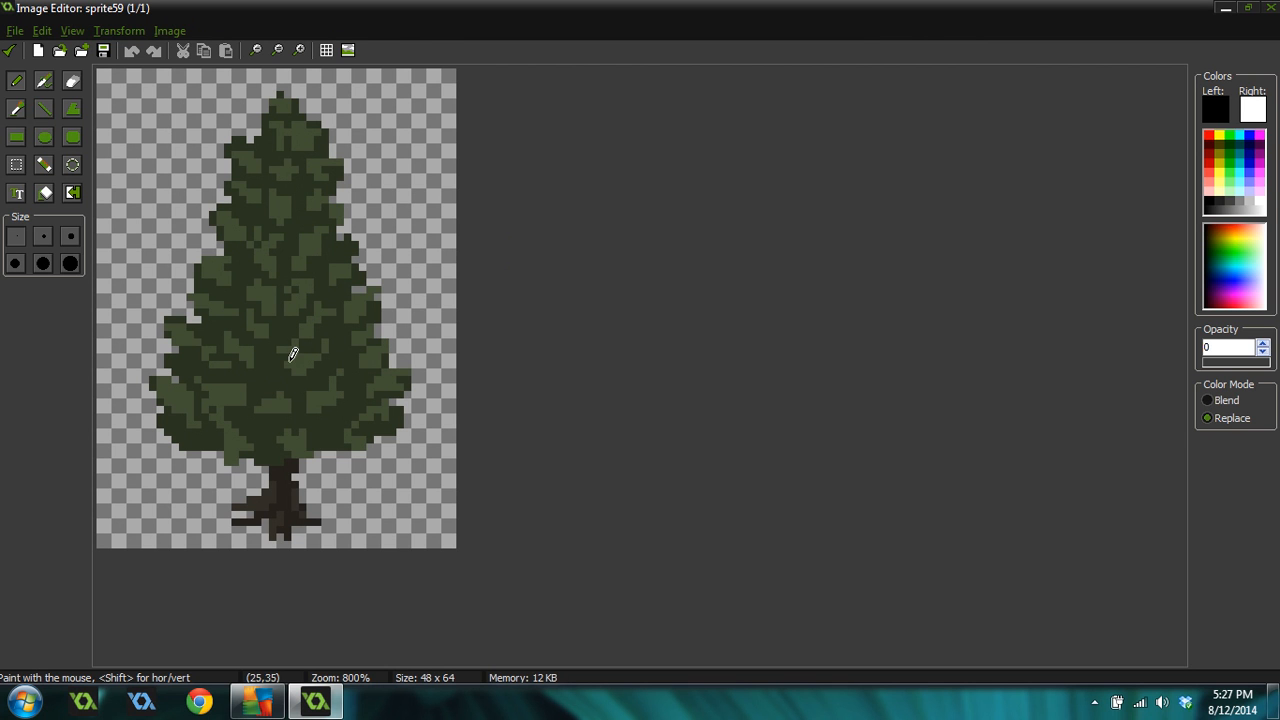
pyautogui.keyDown('ctrl'); pyautogui.click(280, 371); pyautogui.keyUp('ctrl')
pyautogui.click(1215, 108)
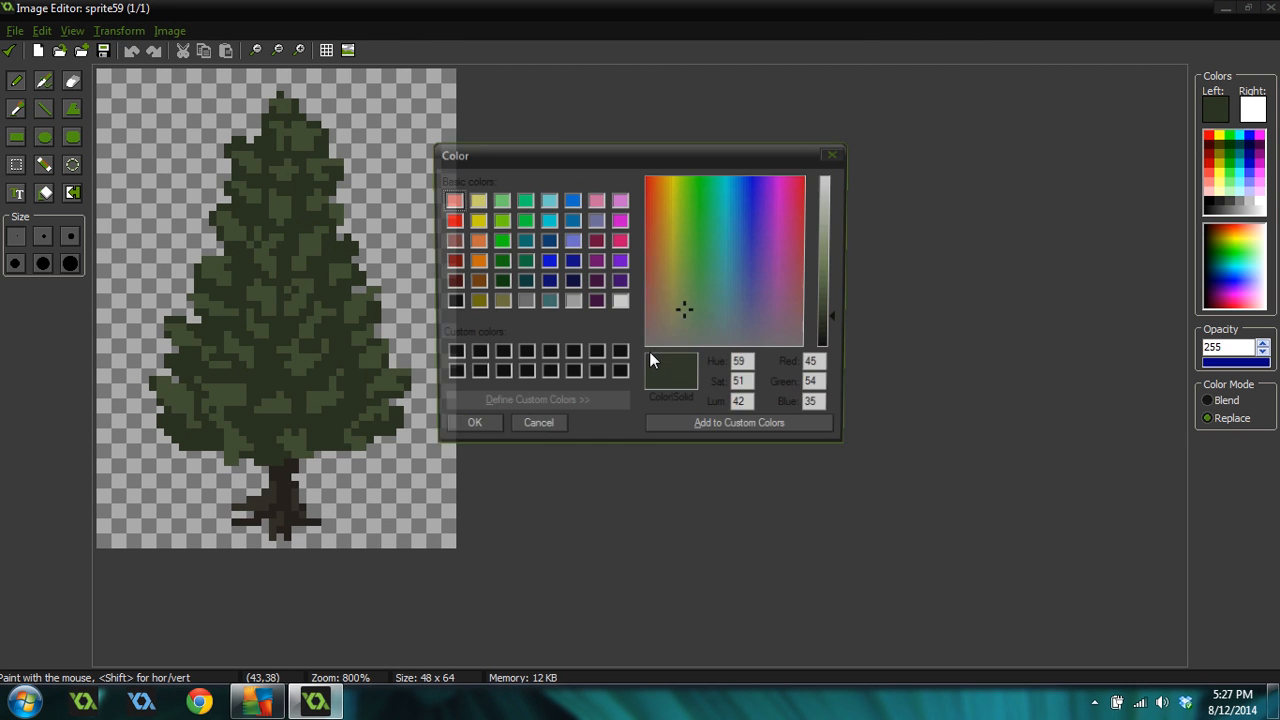
pyautogui.click(835, 325)
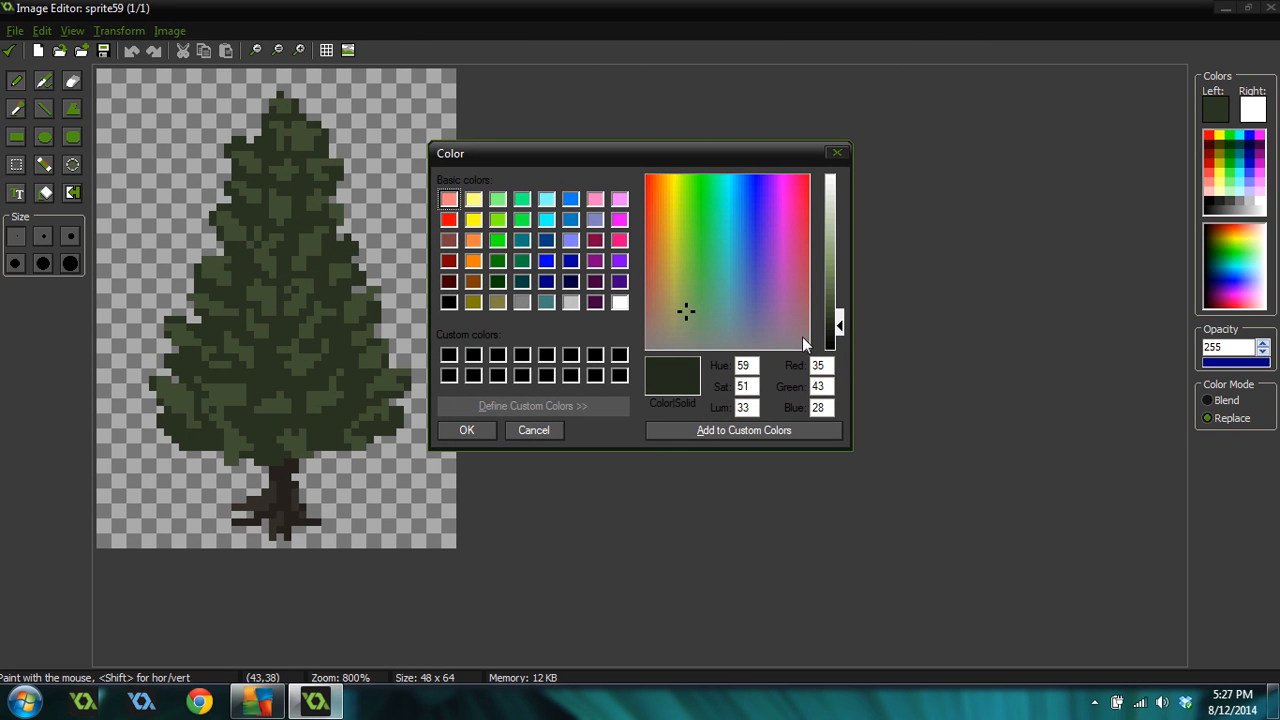
pyautogui.click(466, 430)
pyautogui.moveTo(265, 377)
pyautogui.mouseDown()
pyautogui.moveTo(273, 367)
pyautogui.moveTo(235, 372)
pyautogui.mouseUp()
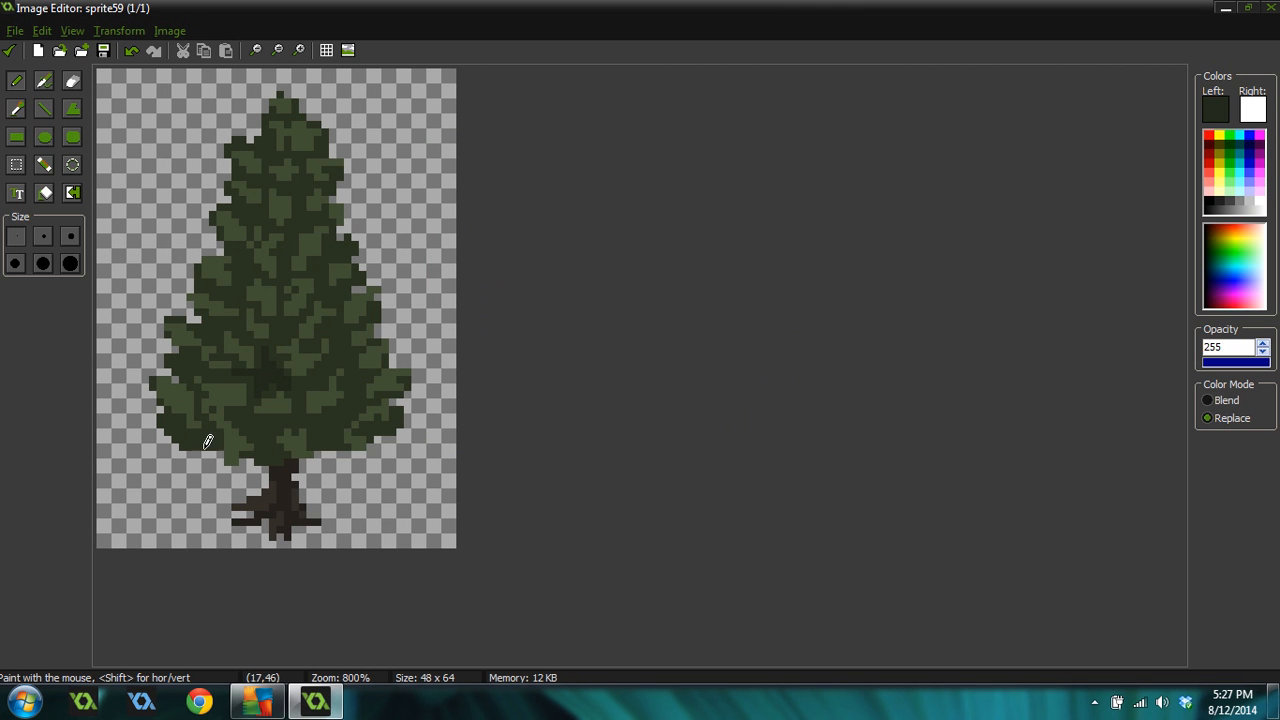
# Shade the canopy's lower-left edge with the darker green, undoing one stray stroke
pyautogui.moveTo(175, 437)
pyautogui.mouseDown()
pyautogui.moveTo(208, 446)
pyautogui.moveTo(184, 444)
pyautogui.mouseUp()
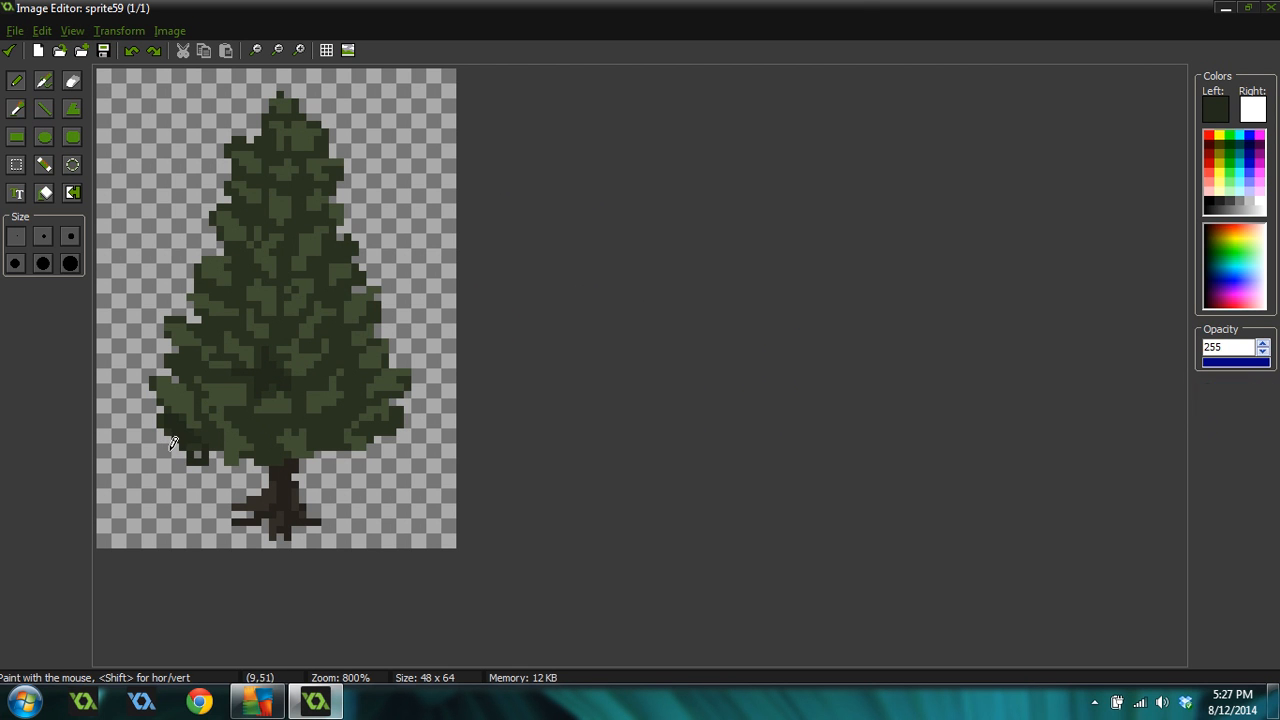
pyautogui.hotkey('ctrl', 'z')
pyautogui.keyDown('ctrl'); pyautogui.click(180, 416); pyautogui.keyUp('ctrl')
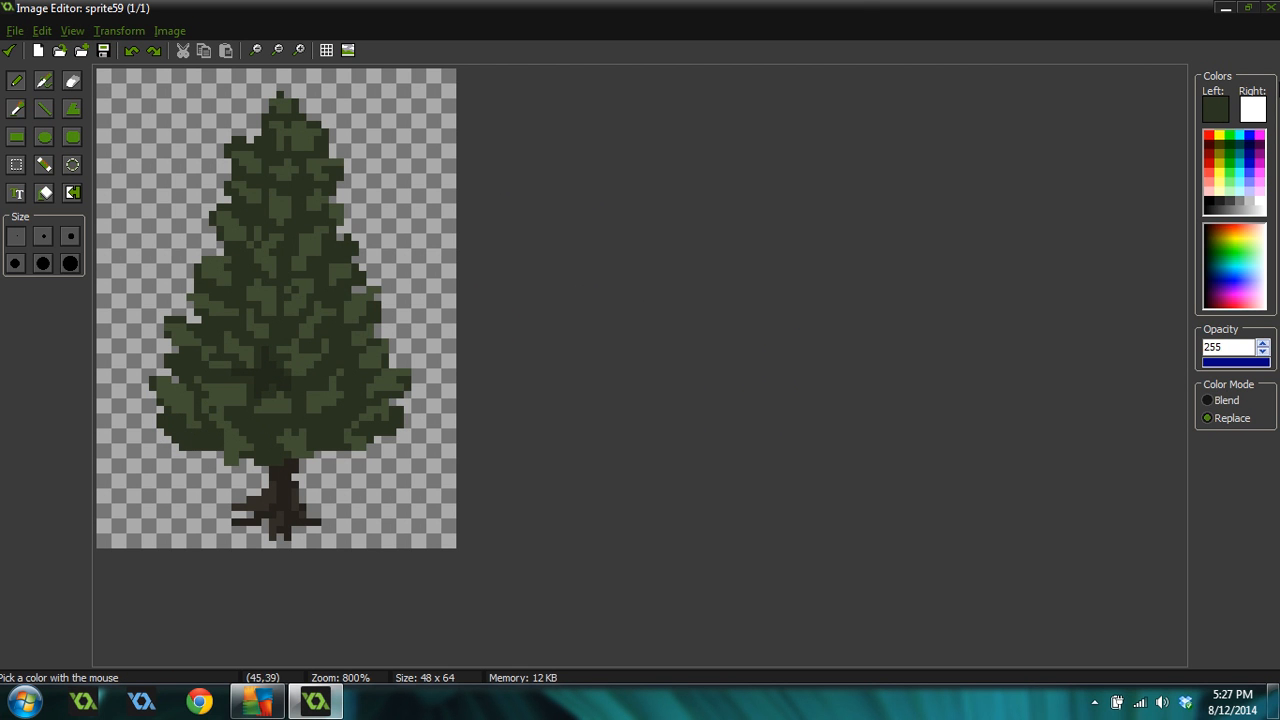
pyautogui.keyDown('ctrl'); pyautogui.click(270, 380); pyautogui.keyUp('ctrl')
pyautogui.moveTo(153, 416); pyautogui.dragTo(192, 442)
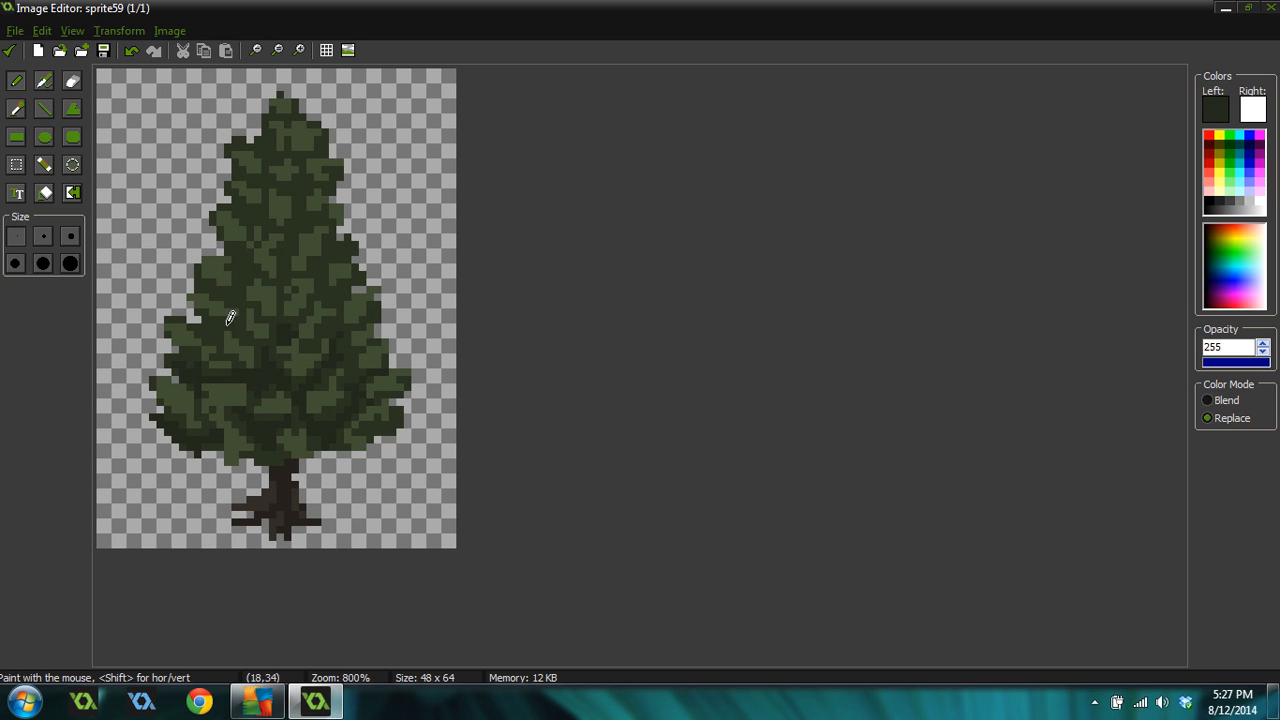
# Preview the finished tree sprite at several zoom levels
pyautogui.scroll(-2, 448, 311)
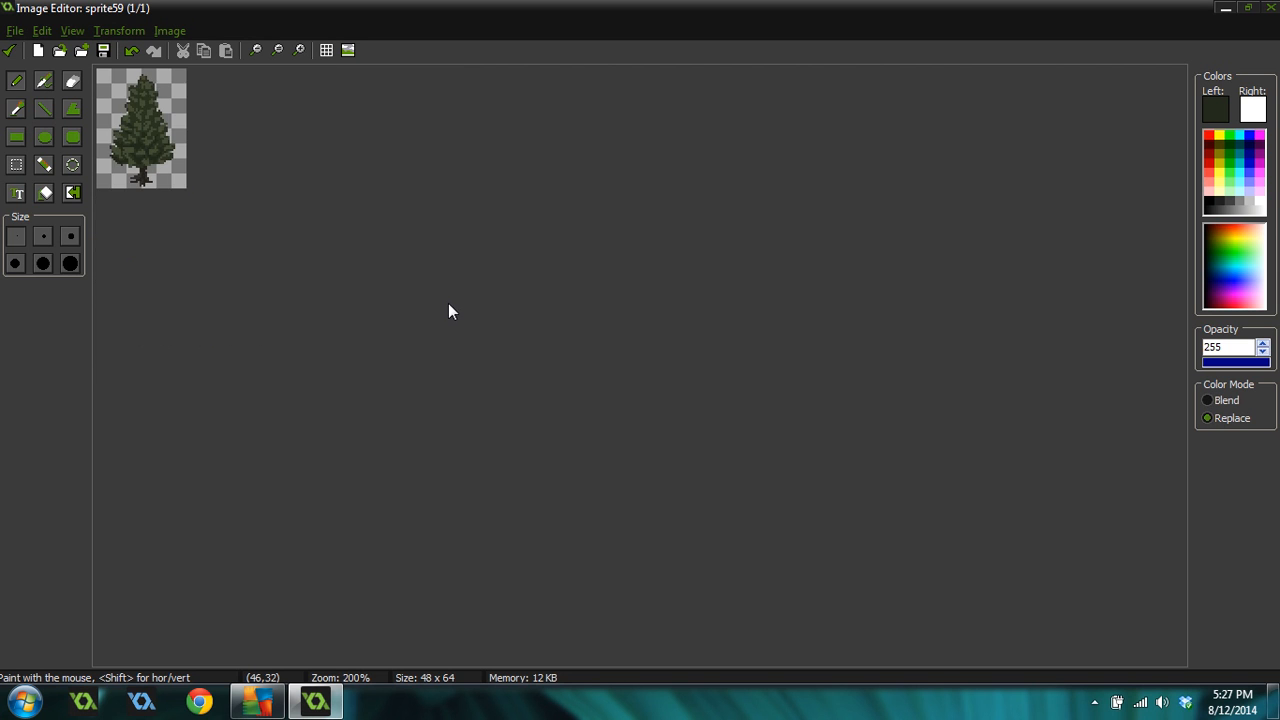
pyautogui.scroll(-1, 445, 310)
pyautogui.scroll(5, 437, 309)
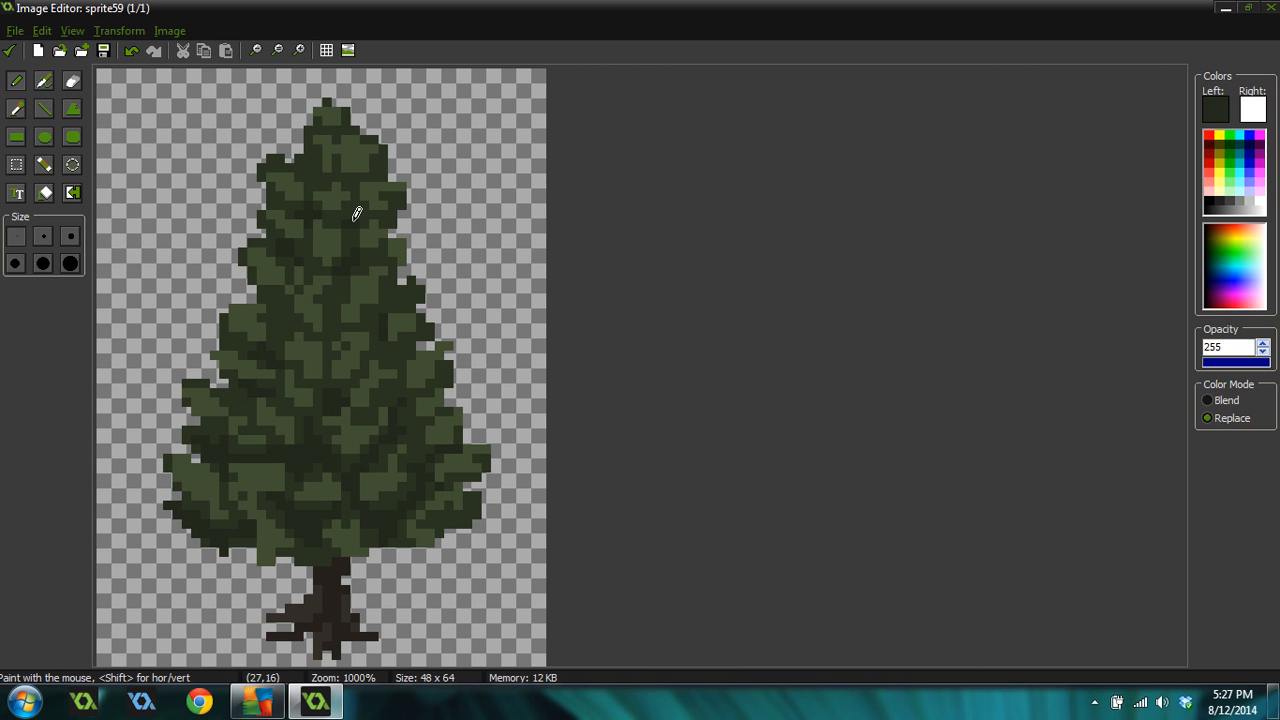
pyautogui.scroll(-5, 592, 334)
pyautogui.scroll(3, 516, 348)
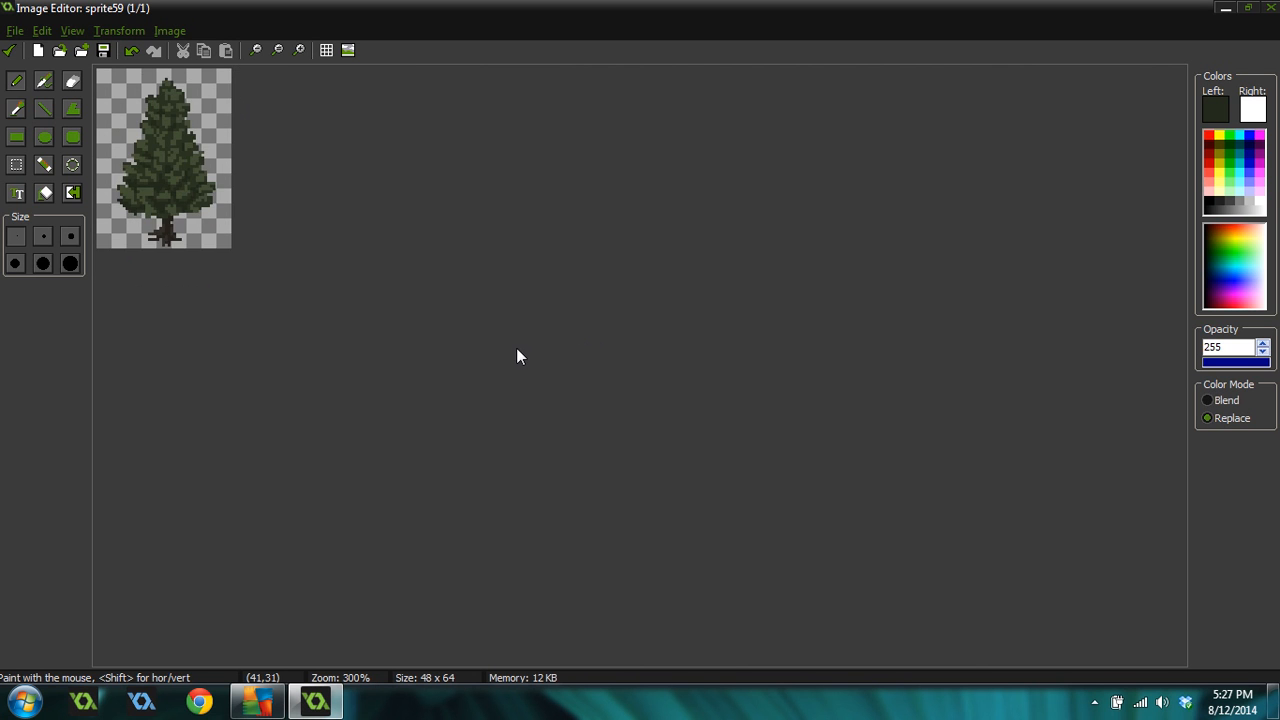
# Sample the dark trunk colour from the tree's roots with the colour picker
pyautogui.scroll(2, 508, 376)
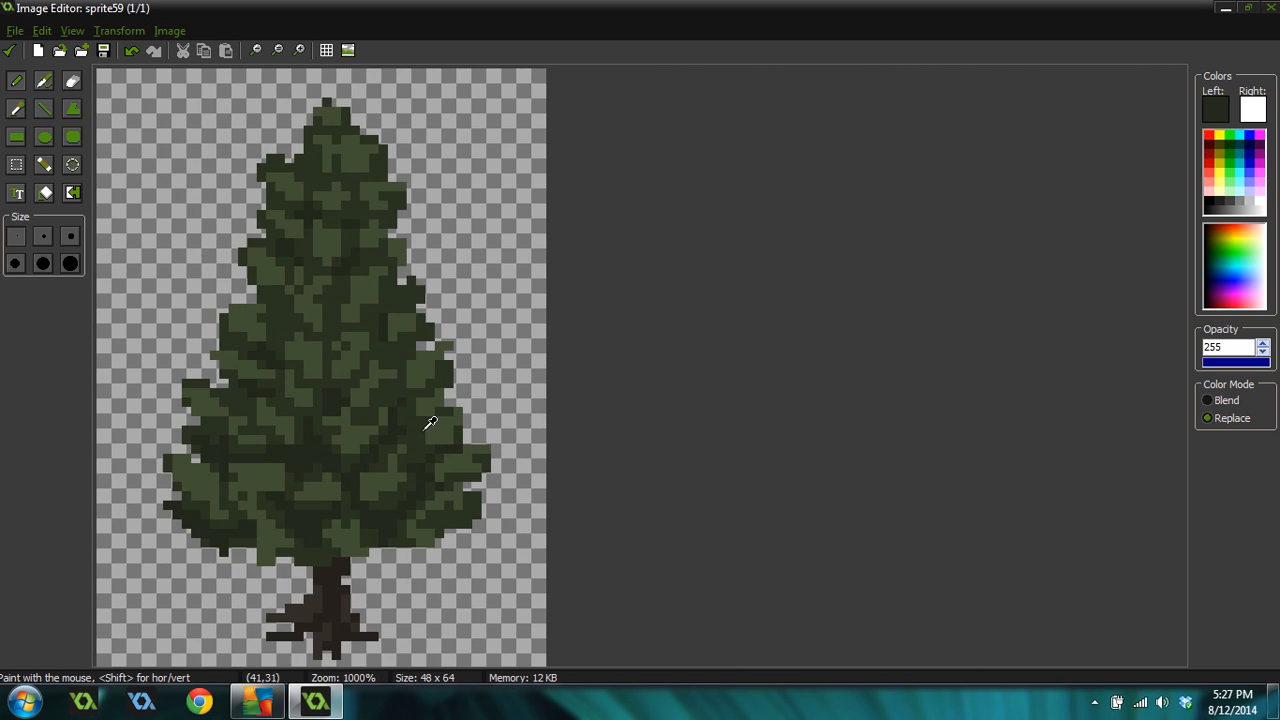
pyautogui.click(361, 618)
pyautogui.scroll(-4, 491, 318)
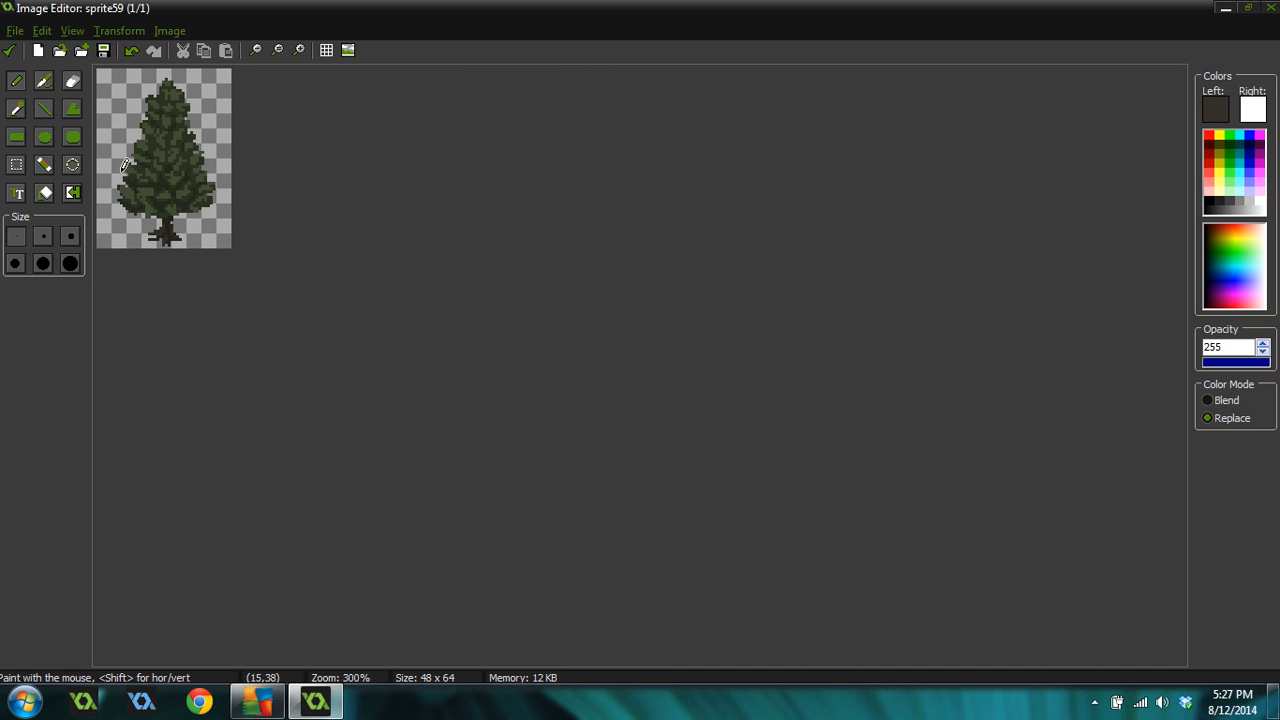
# Sample the canopy green and paint a vertical stroke beside the upper-left canopy, undoing the stroke
pyautogui.scroll(2, 255, 185)
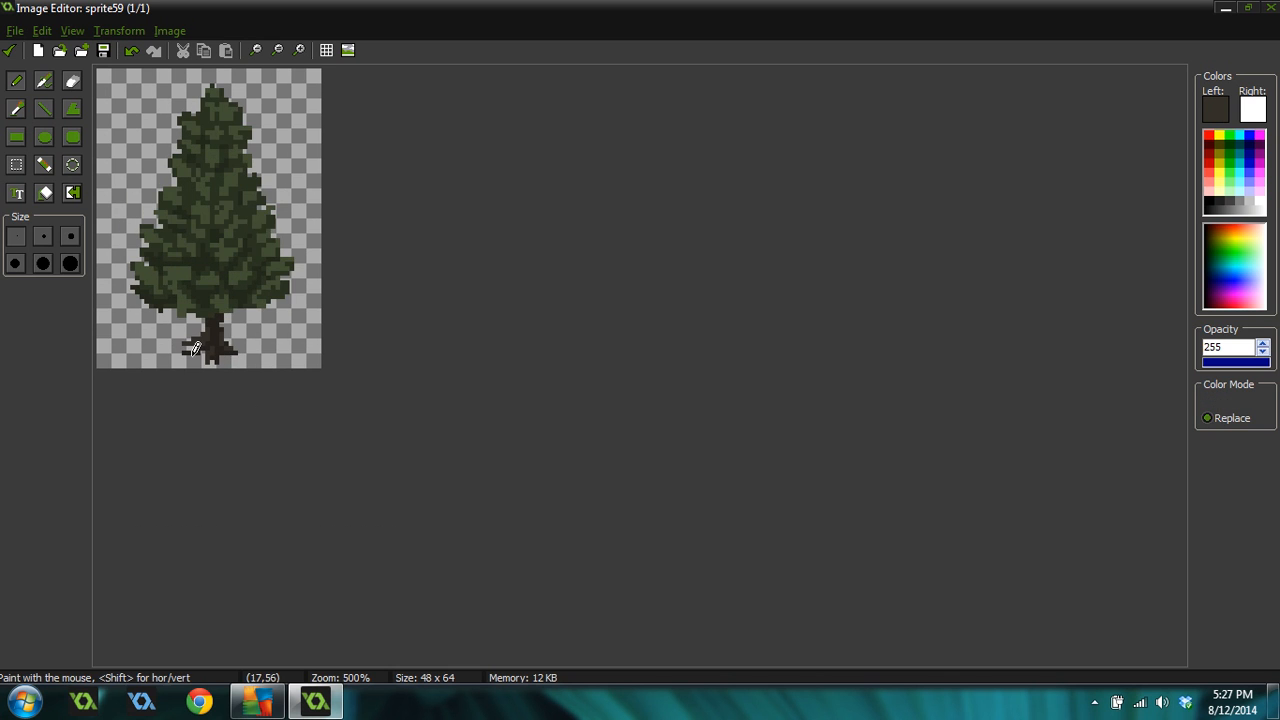
pyautogui.scroll(2, 350, 290)
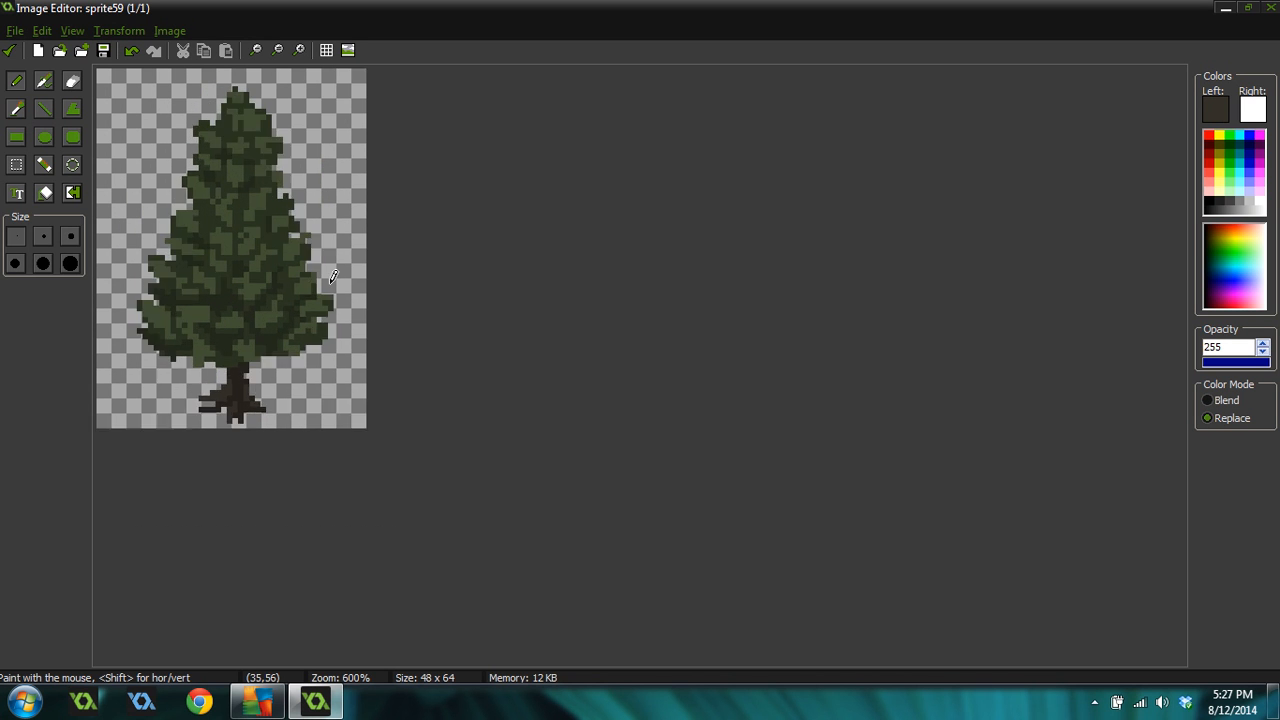
pyautogui.scroll(-2, 330, 290)
pyautogui.scroll(1, 328, 292)
pyautogui.scroll(1, 292, 276)
pyautogui.keyDown('ctrl'); pyautogui.click(238, 181); pyautogui.keyUp('ctrl')
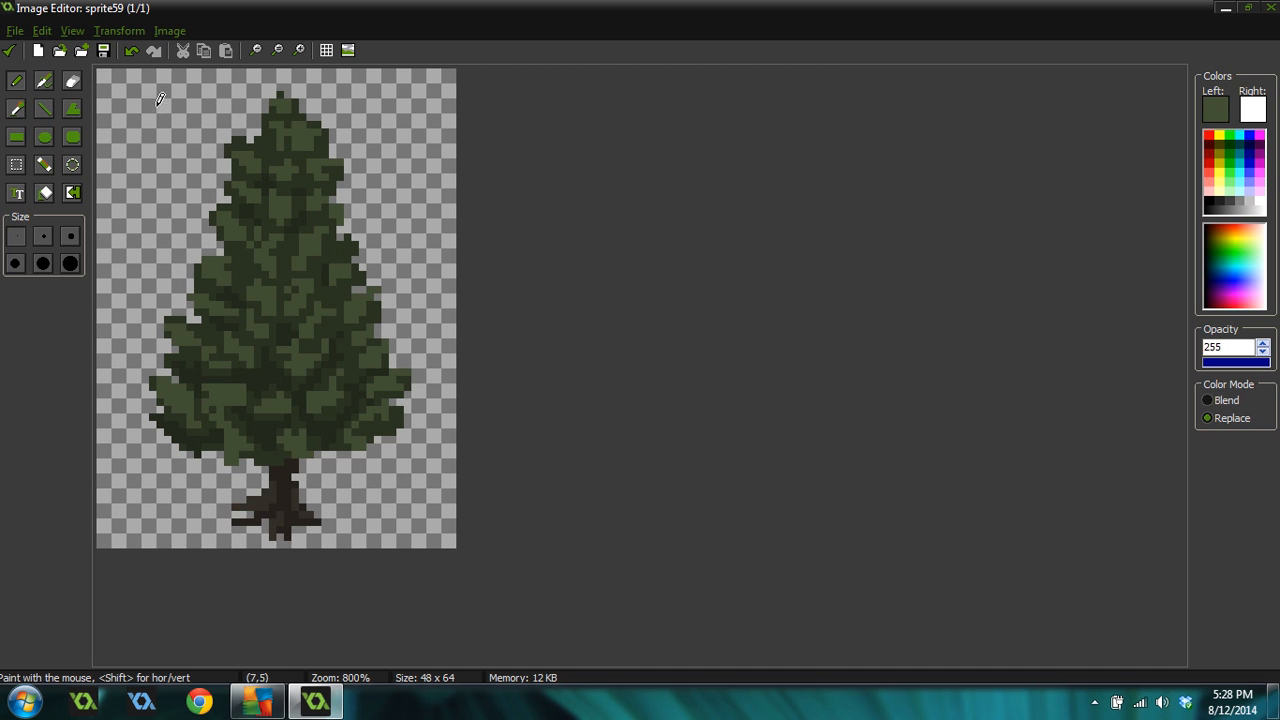
pyautogui.moveTo(163, 100)
pyautogui.mouseDown()
pyautogui.moveTo(121, 112)
pyautogui.moveTo(161, 122)
pyautogui.moveTo(112, 166)
pyautogui.moveTo(163, 185)
pyautogui.moveTo(119, 226)
pyautogui.moveTo(132, 252)
pyautogui.moveTo(168, 244)
pyautogui.moveTo(170, 230)
pyautogui.mouseUp()
pyautogui.hotkey('ctrl', 'z')
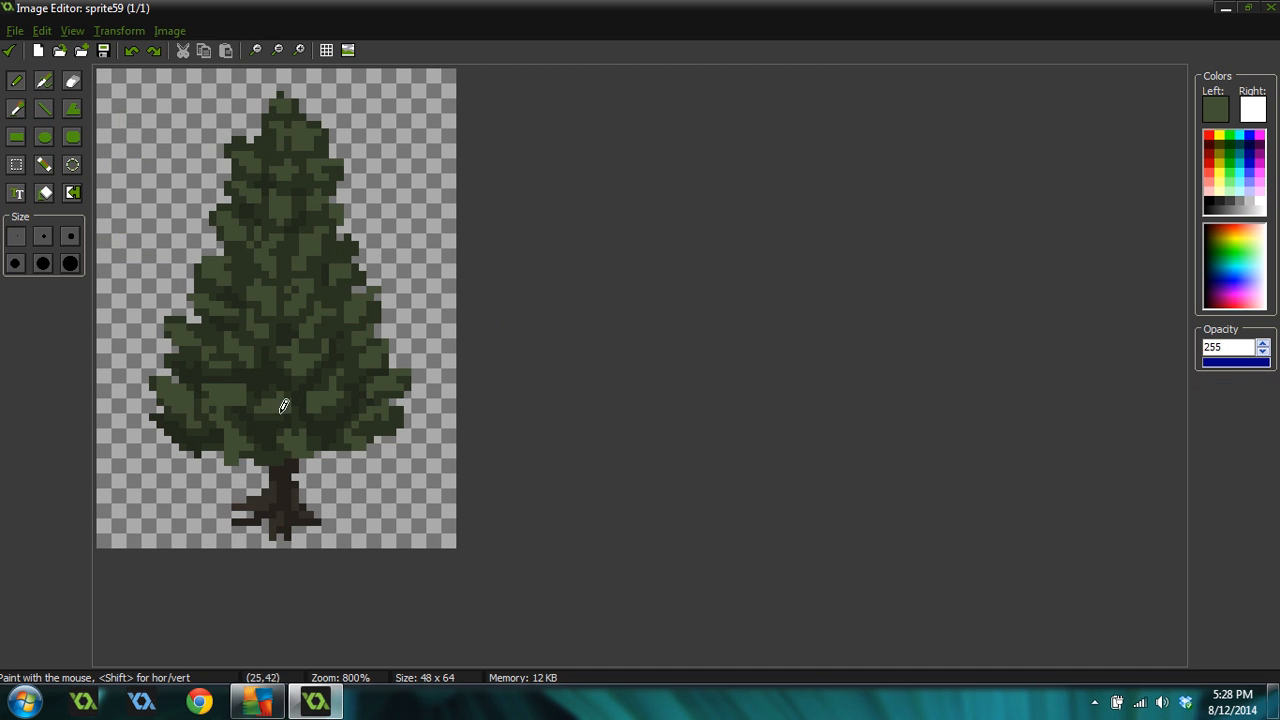